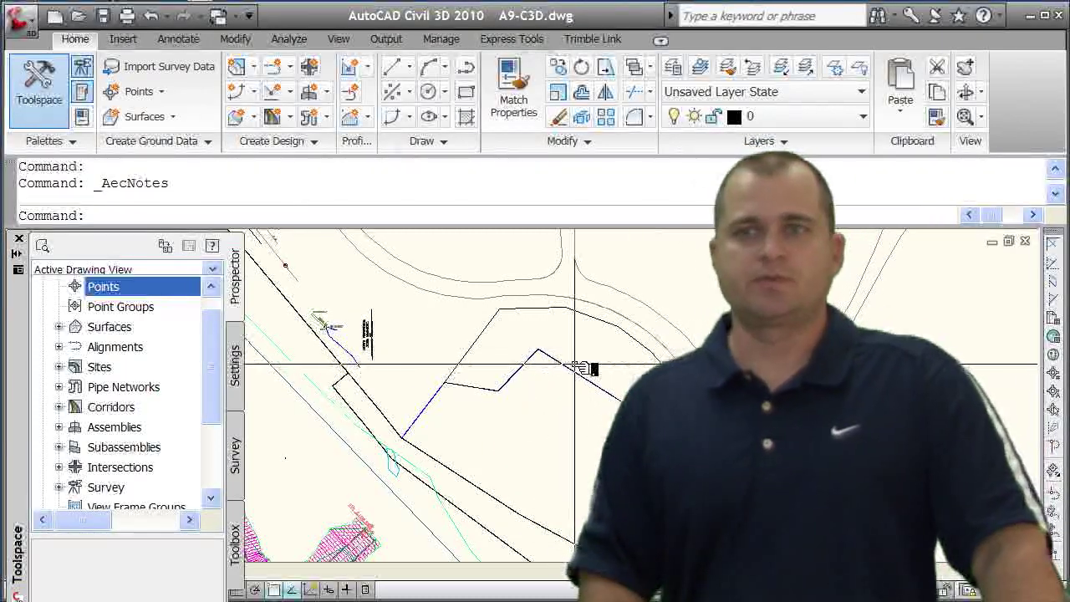
Step: Select the property polyline and run the Notes command on it
click(519, 310)
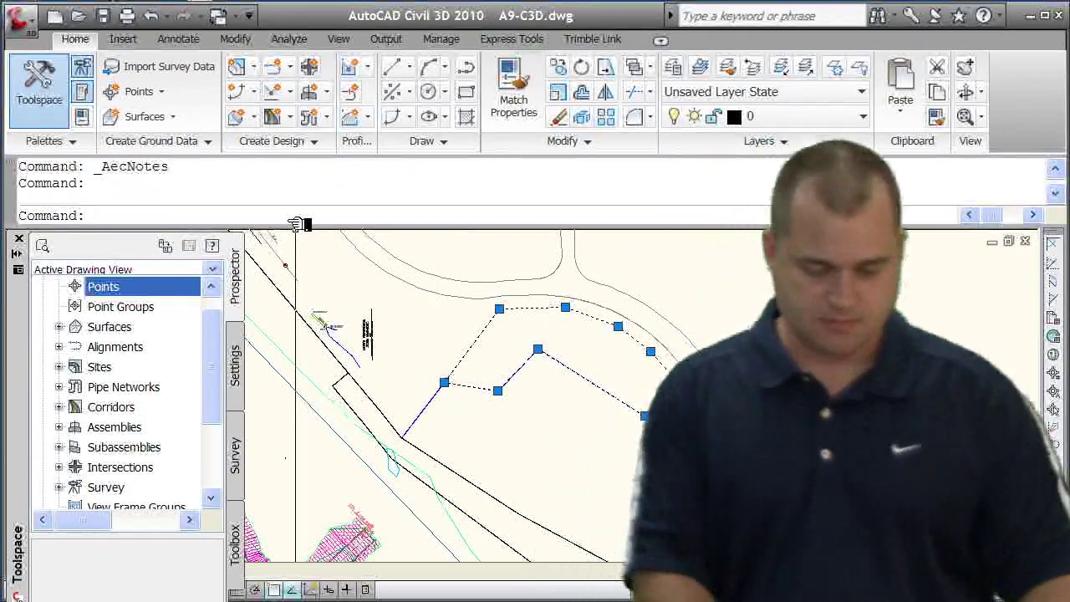
text(Notes)
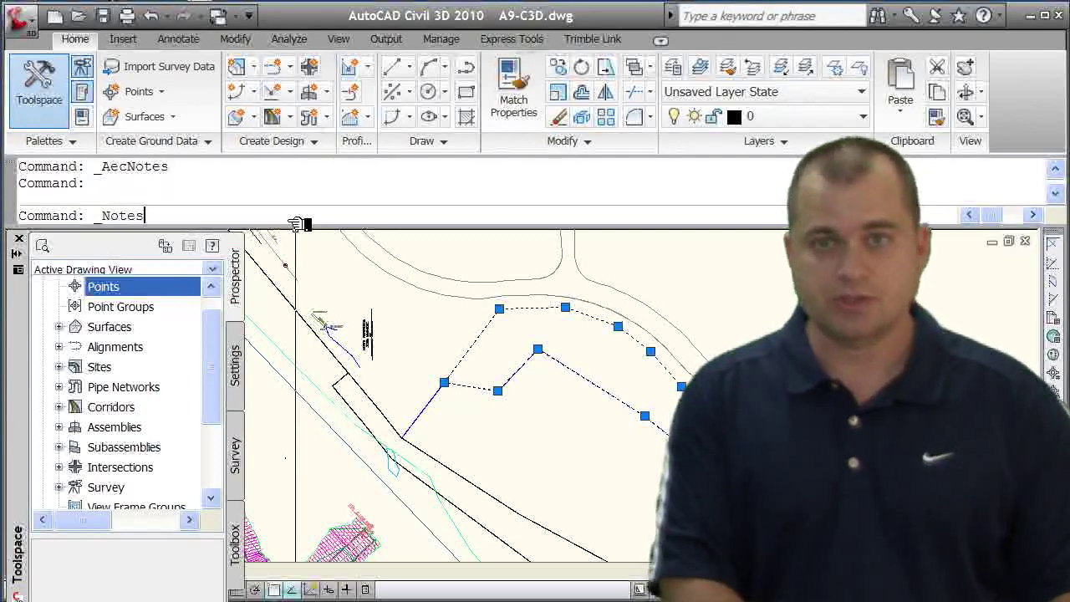
key(Return)
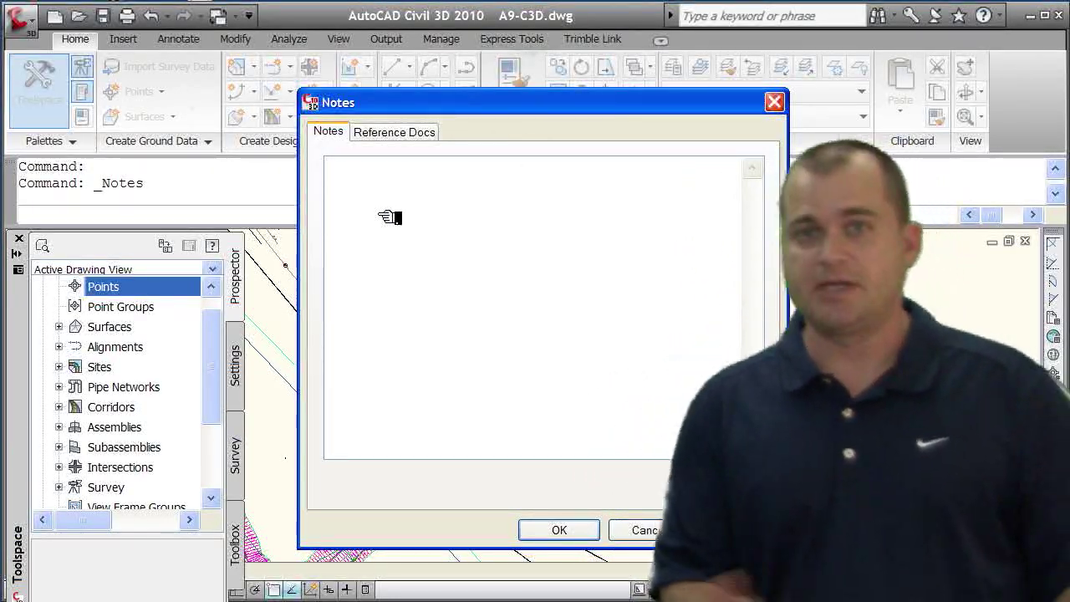
Step: Type the property name, the deed book 123 page reference, and a note about holding the NE Corner
text(Smi)
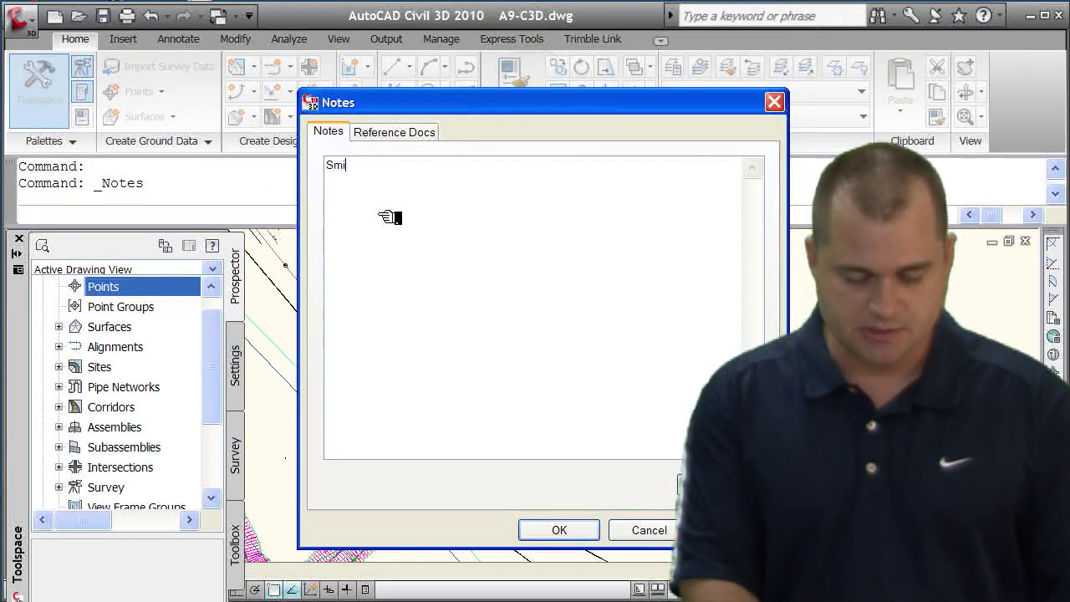
text(th Property)
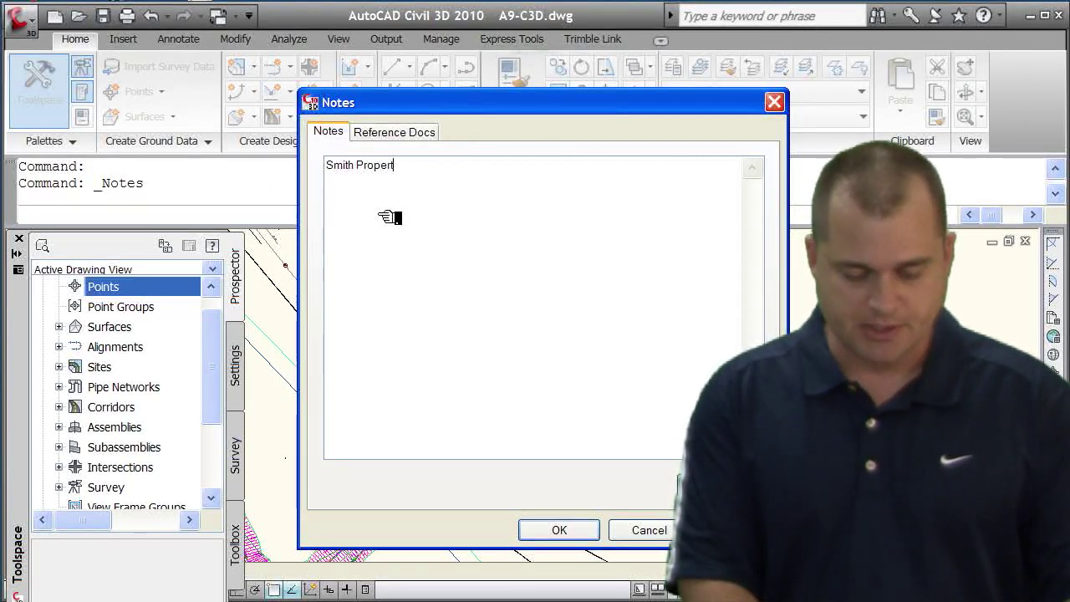
key(Return)
key(Return)
text(Deed)
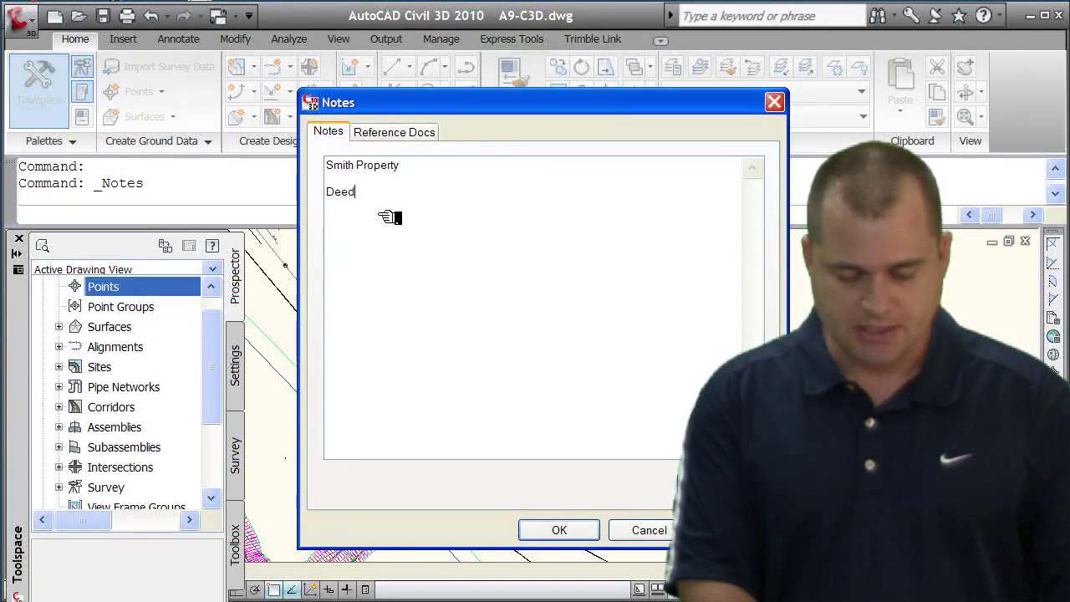
text( 123 )
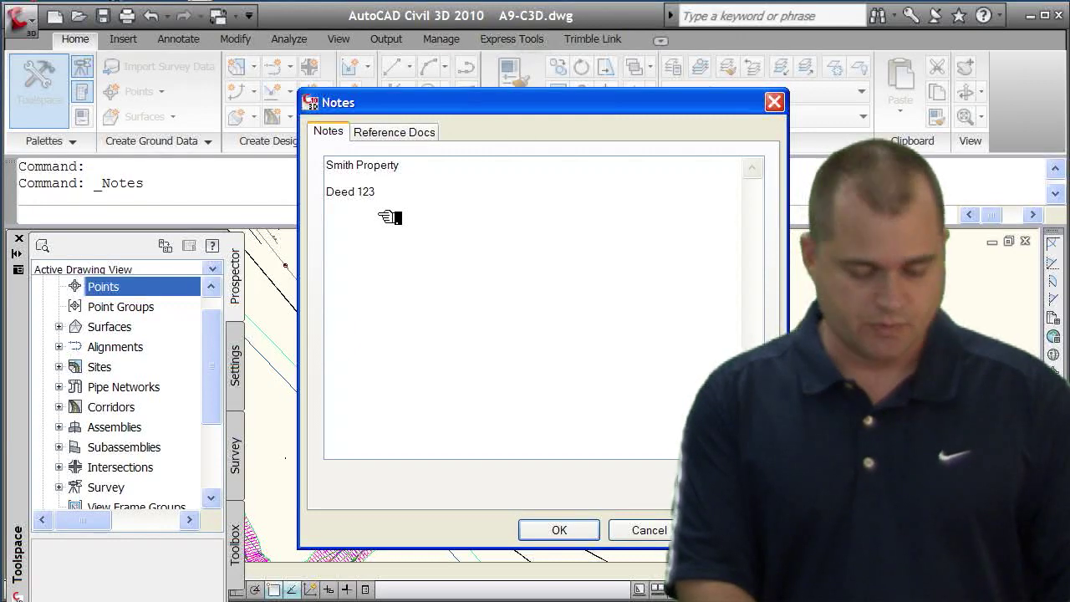
text(B)
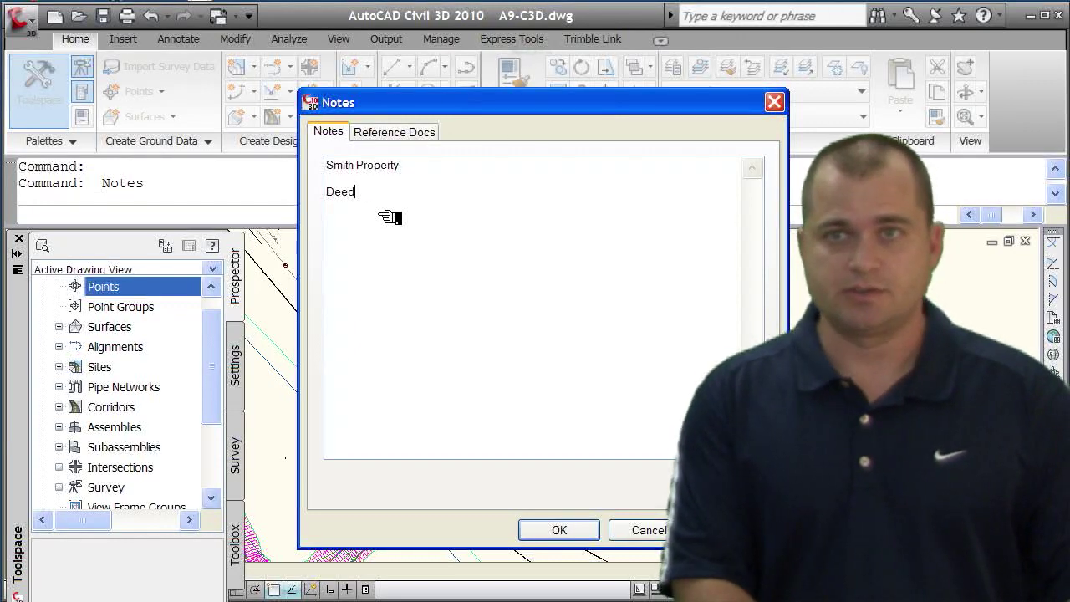
text(Book 123)
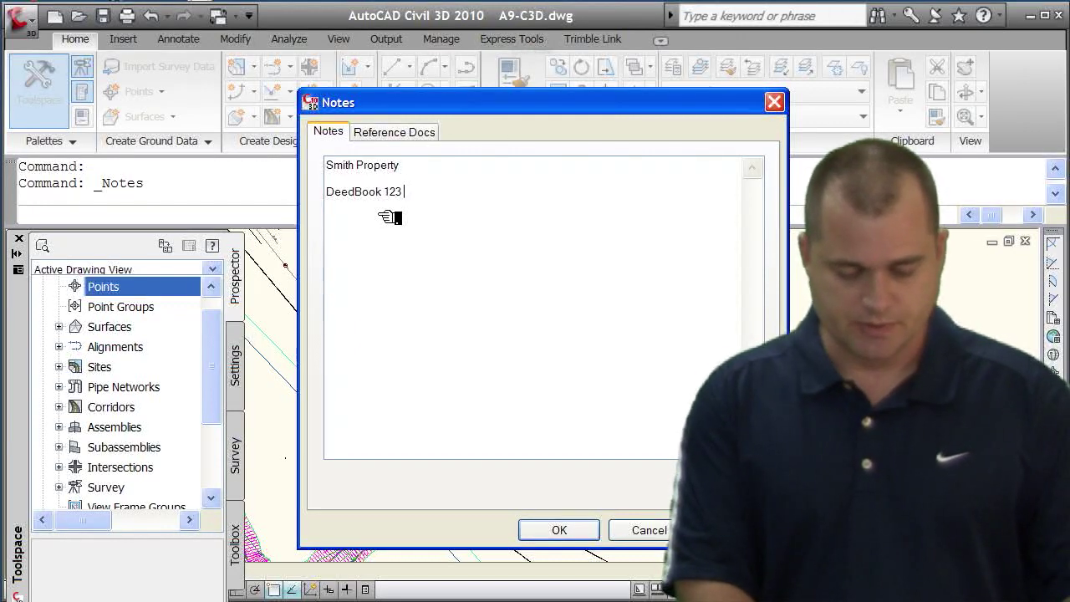
text( Page 345)
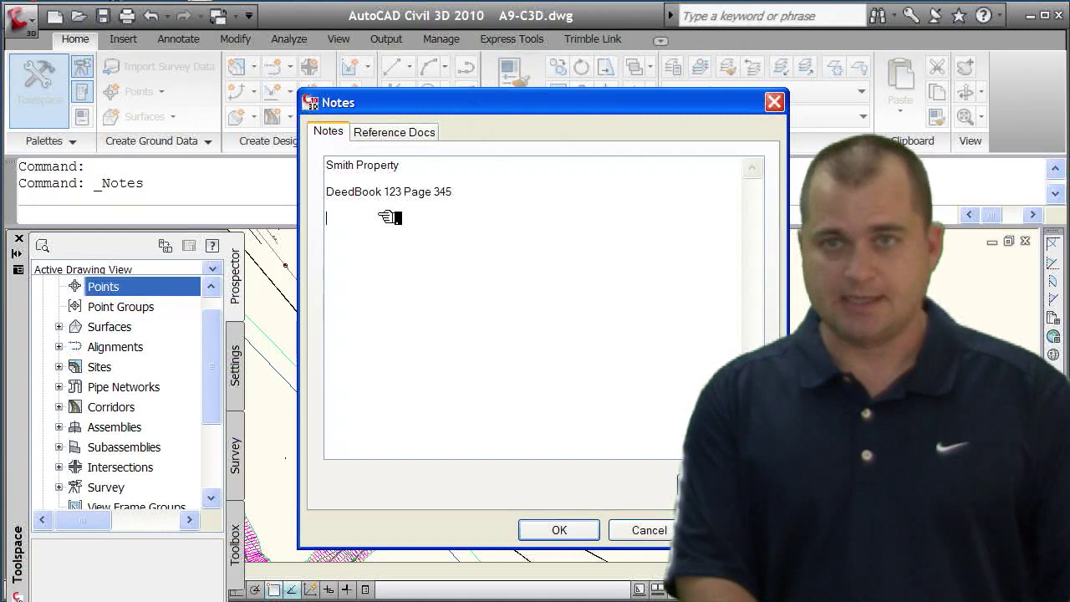
text(H)
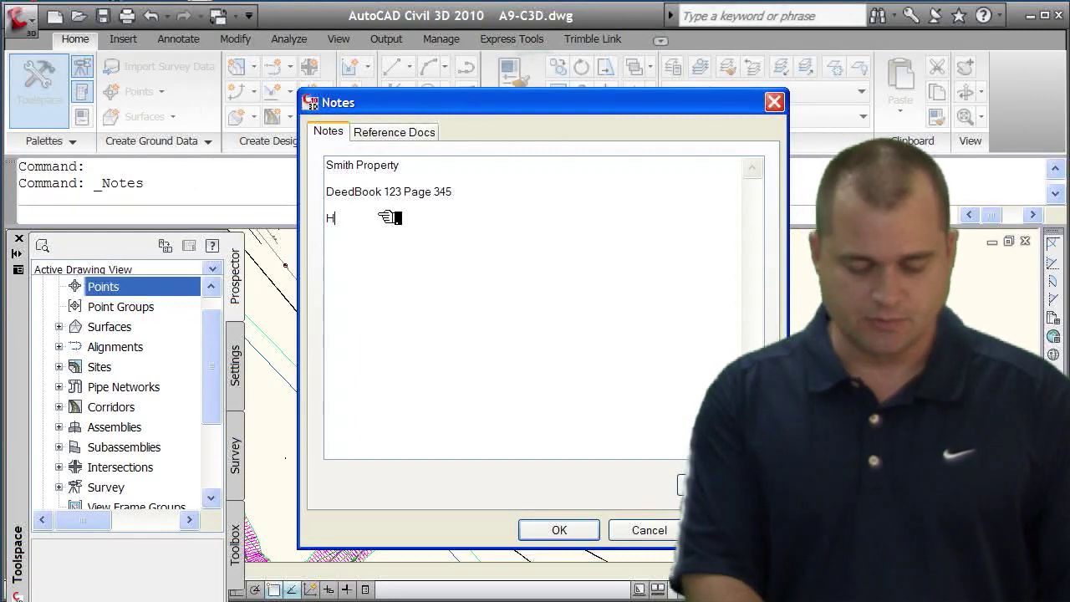
text(eld the C)
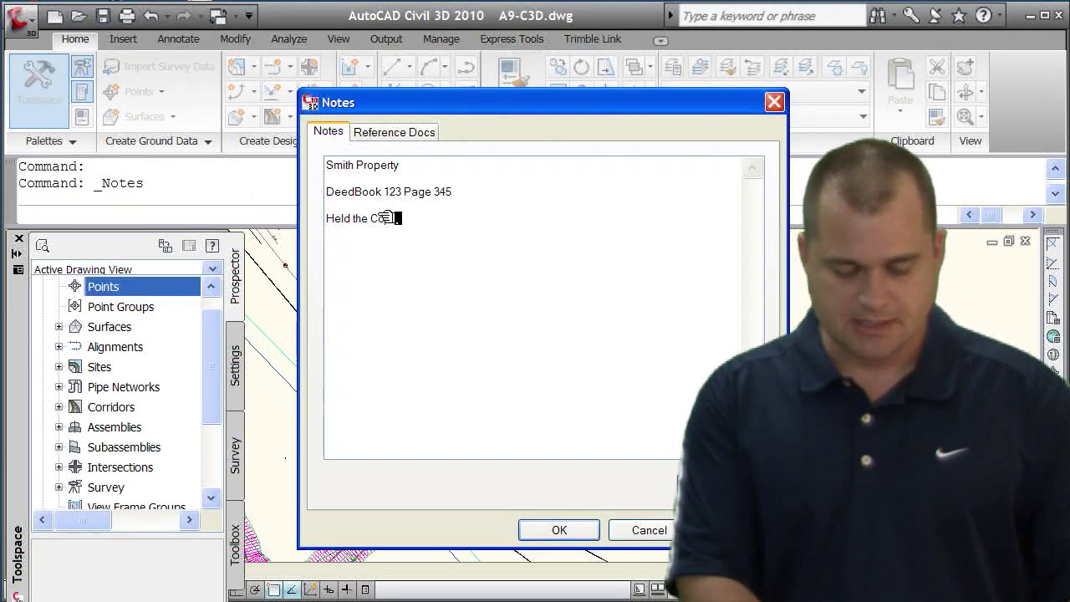
text(orner at)
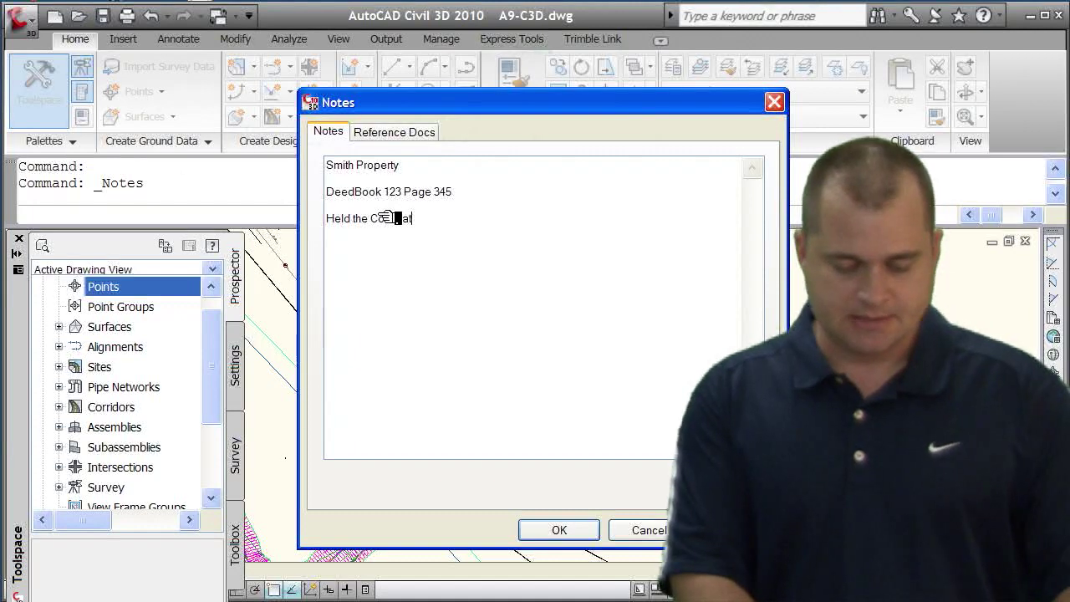
text( the)
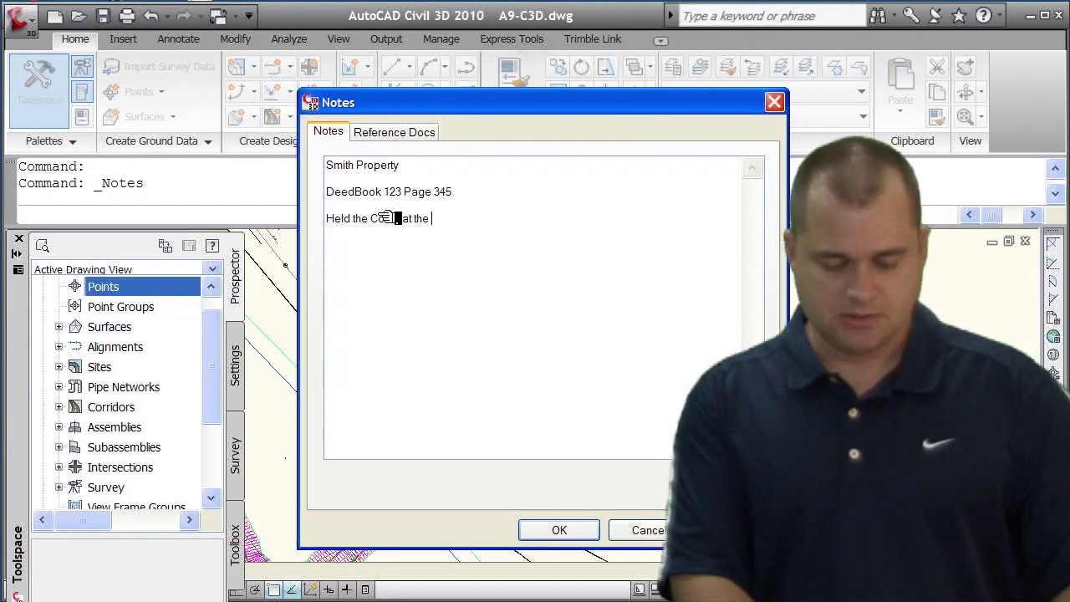
text( NE NE Corner)
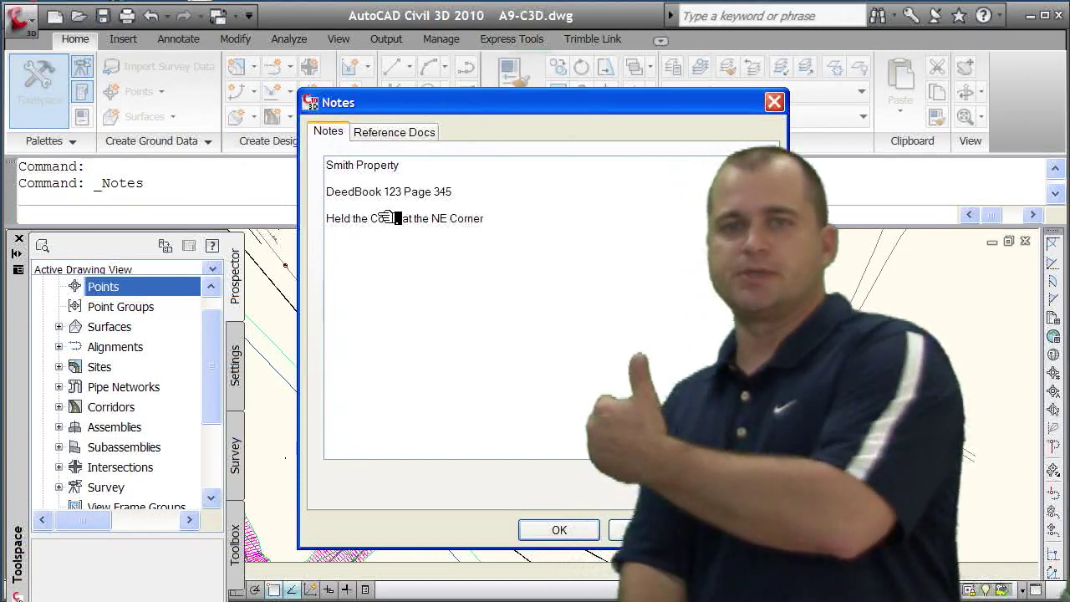
click(400, 132)
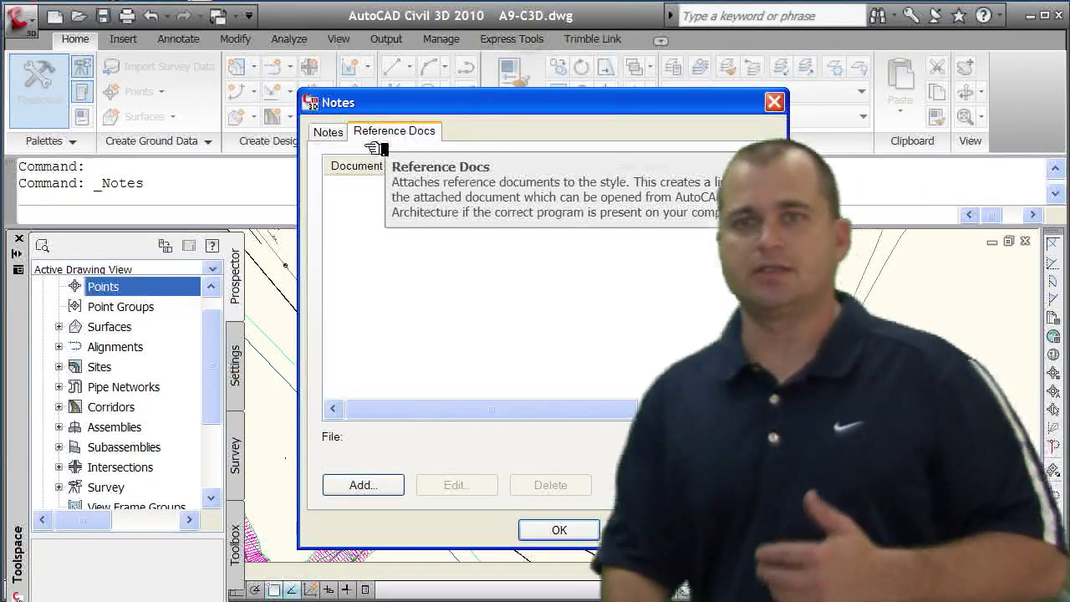
Step: Attach E Sample RW Plat Deed.pdf as a reference document and close the Notes with OK
click(361, 485)
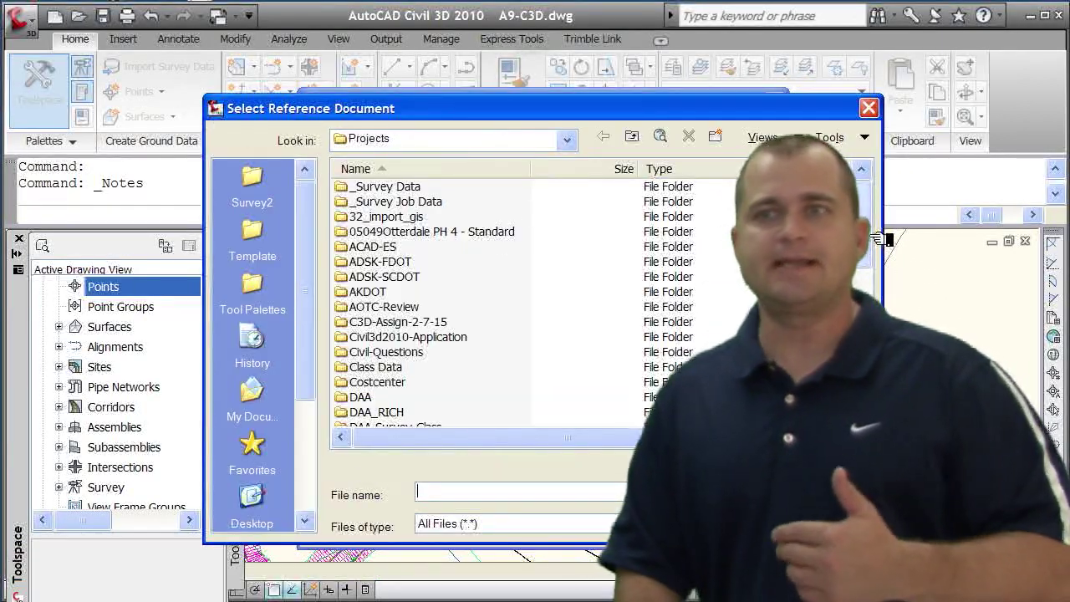
scroll(418, 301, down, 10)
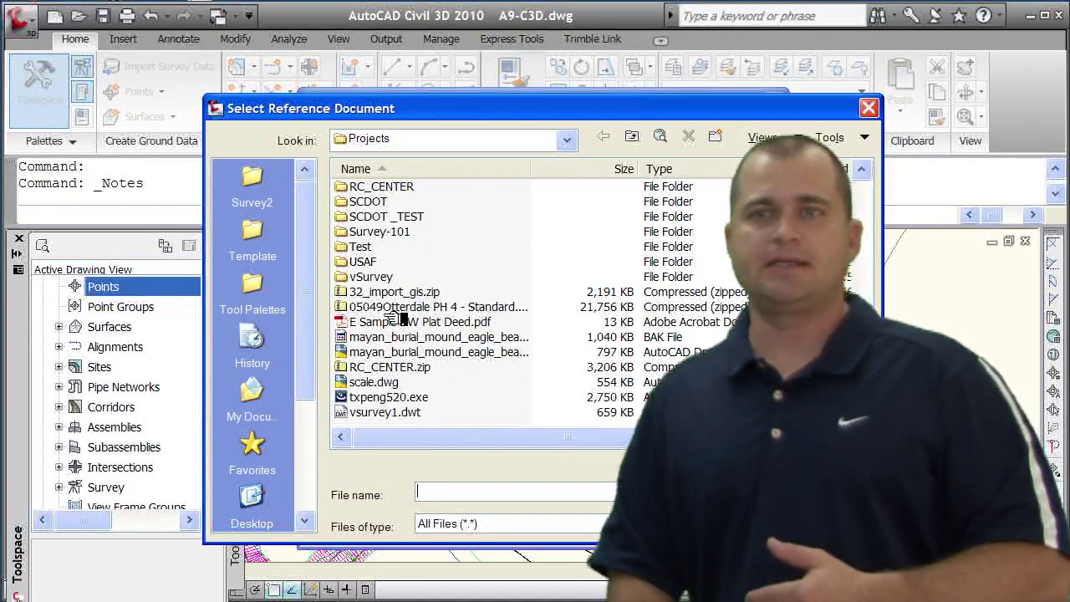
click(401, 322)
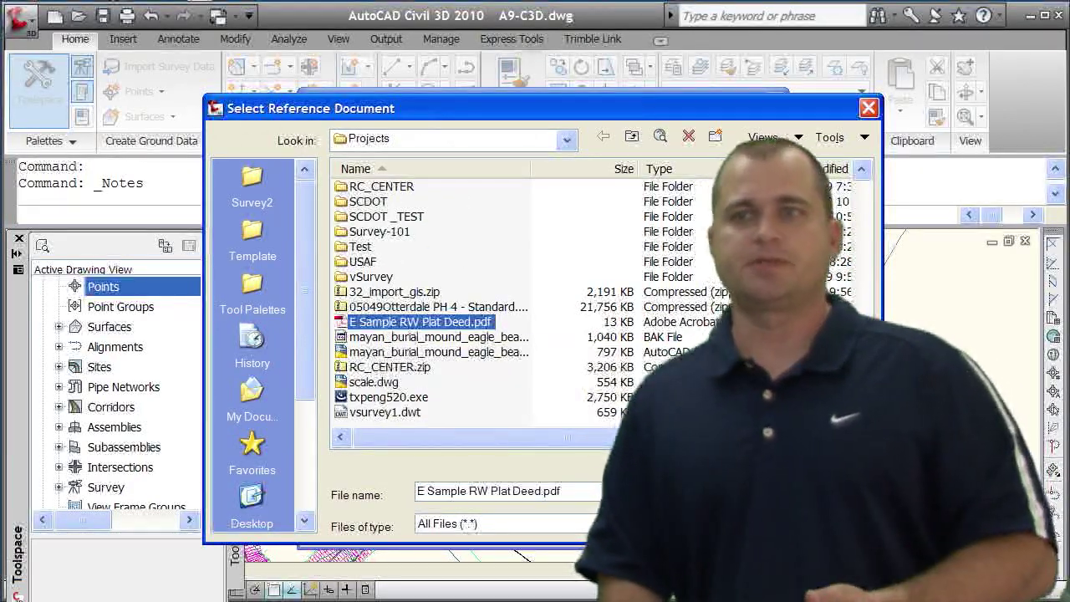
double_click(419, 322)
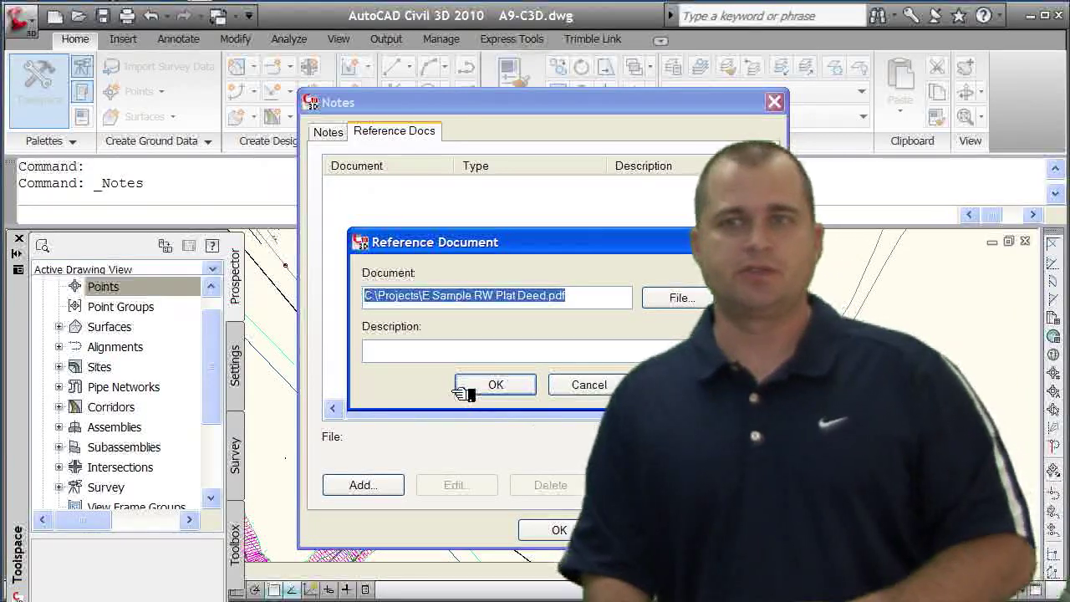
click(490, 387)
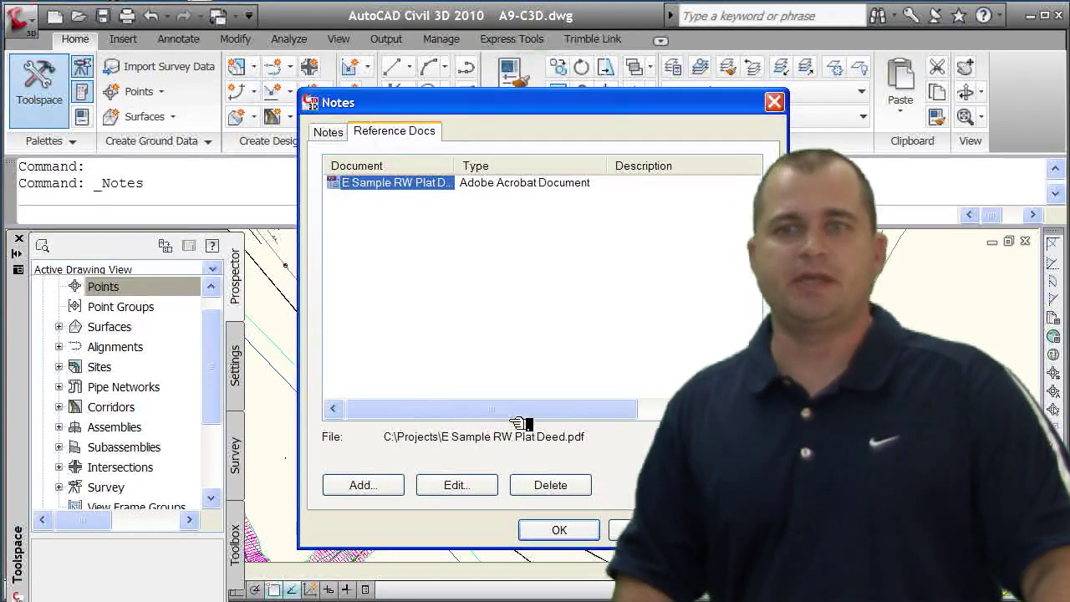
click(535, 530)
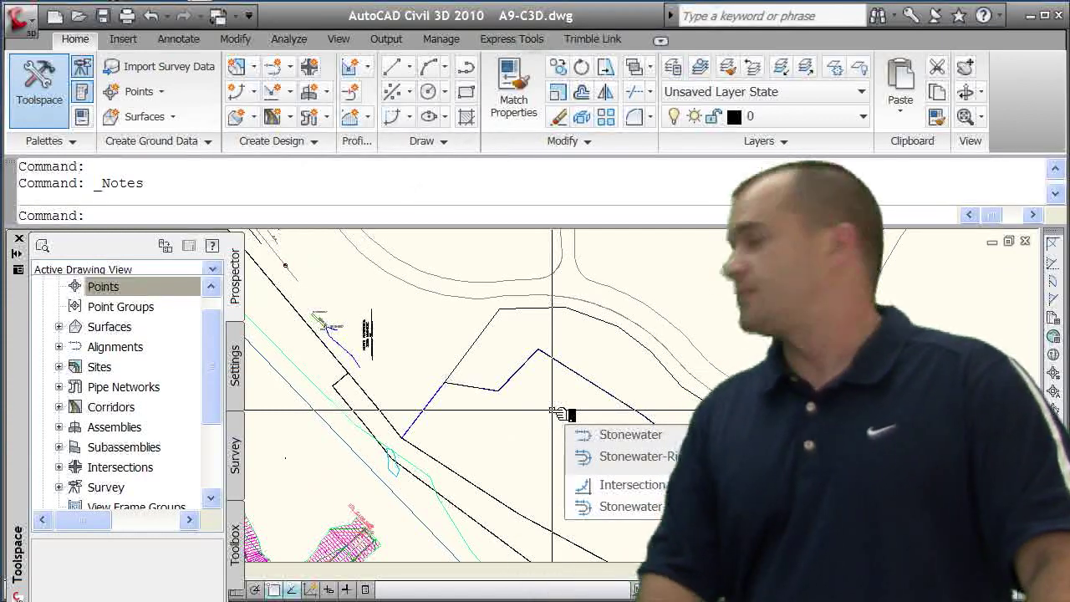
Step: Reopen the property polyline's notes with _notes and open the attached deed PDF in Acrobat
click(525, 359)
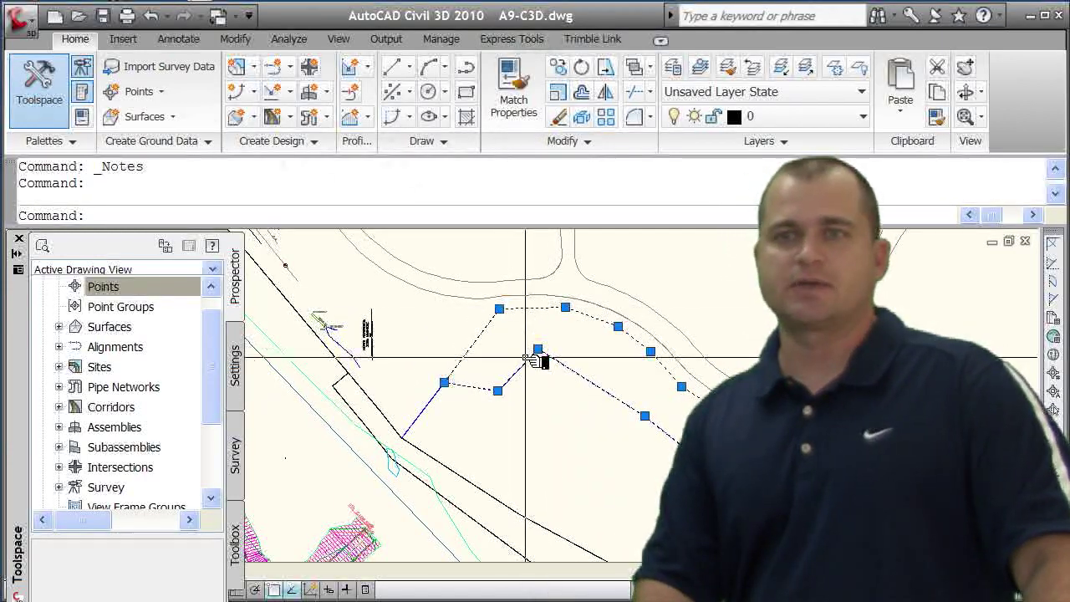
key(Escape)
key(Escape)
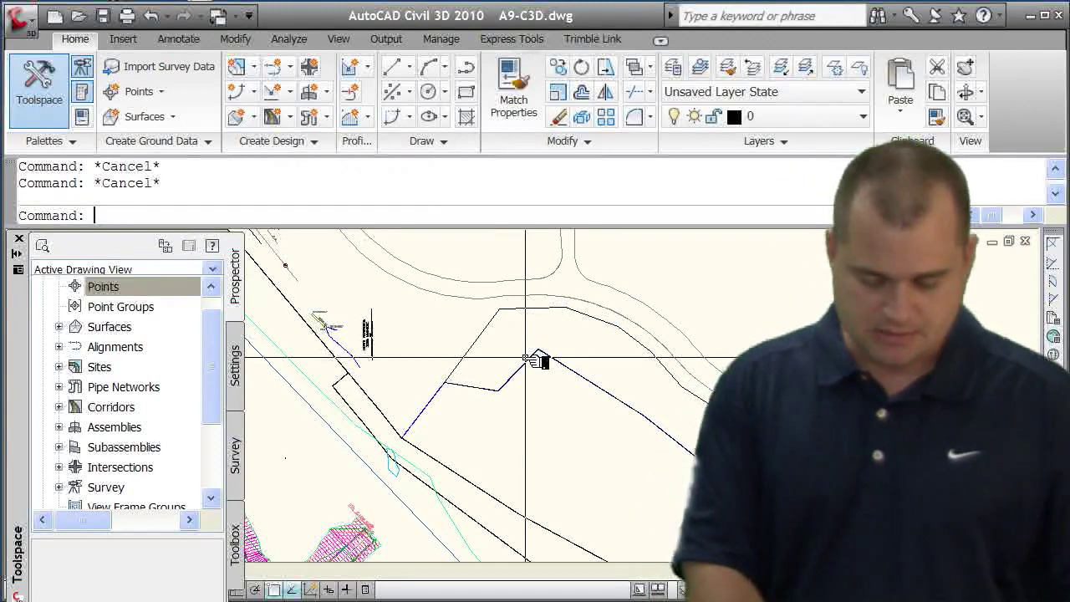
text(_notes)
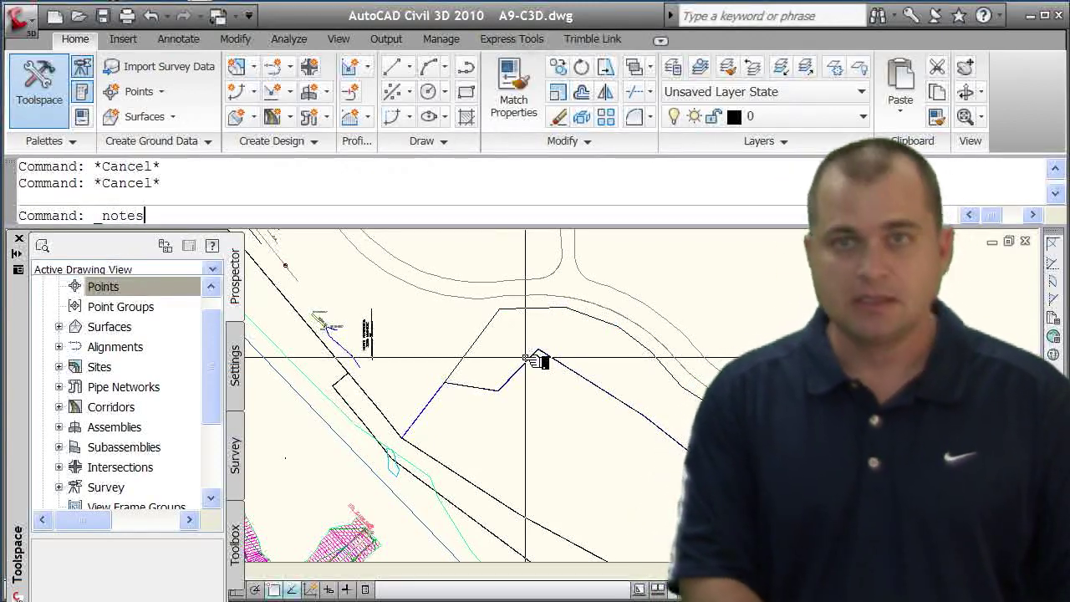
key(Return)
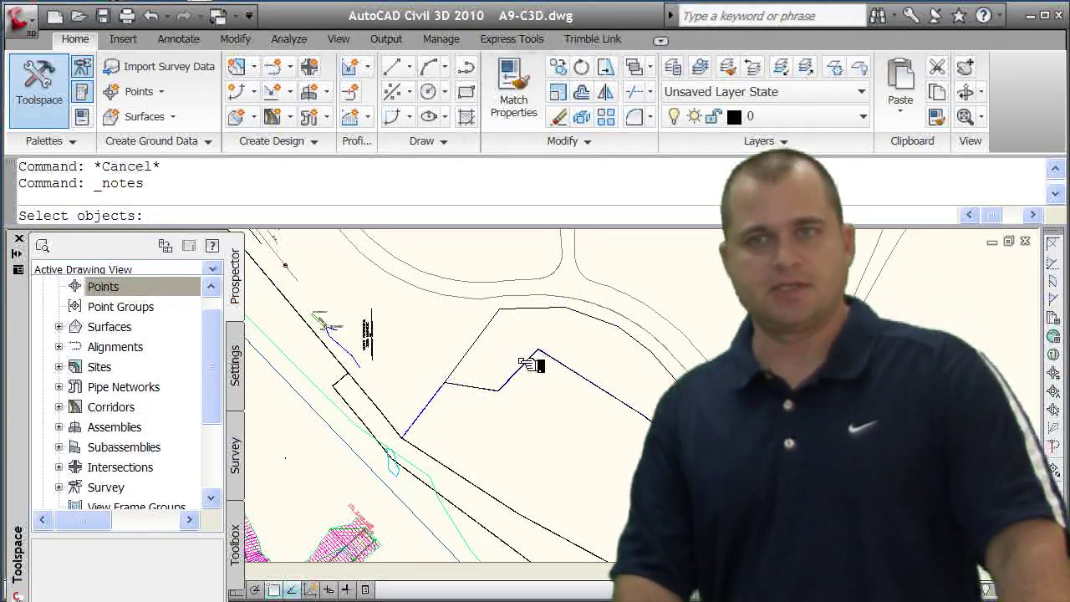
click(541, 318)
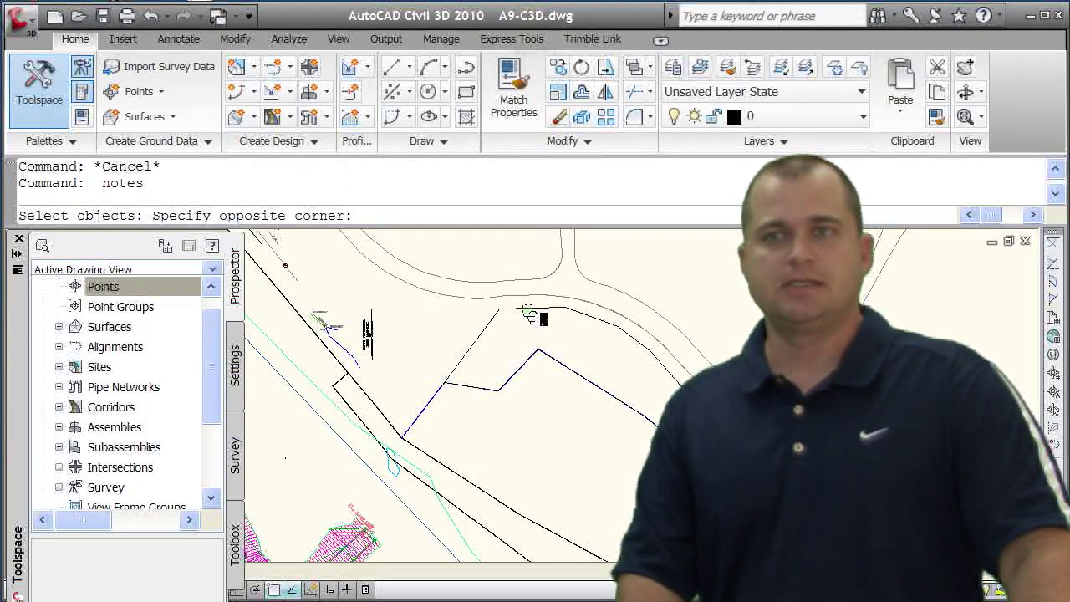
click(527, 318)
key(Return)
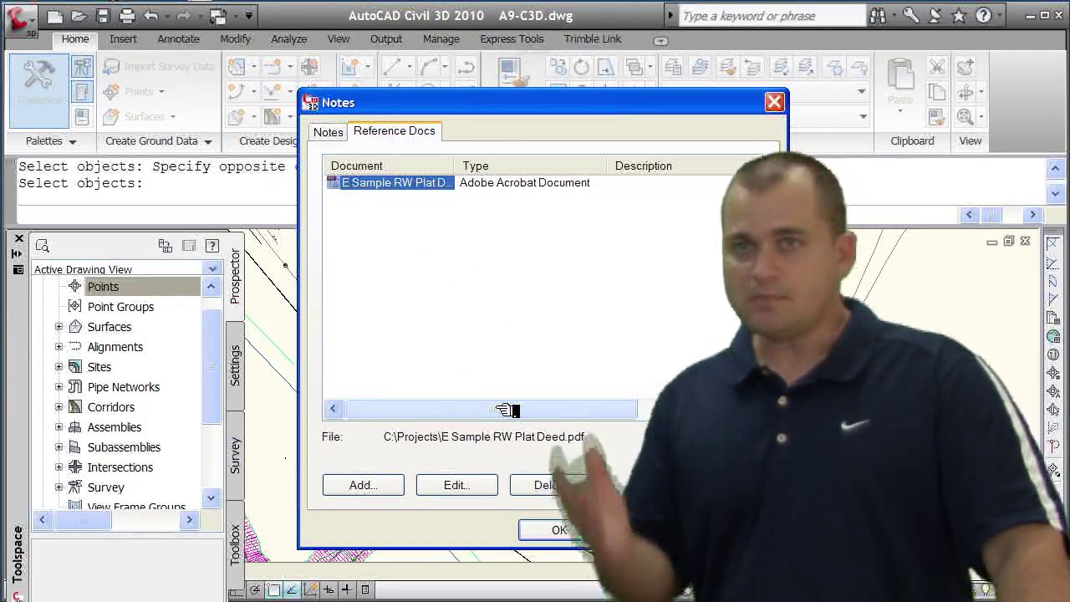
double_click(368, 186)
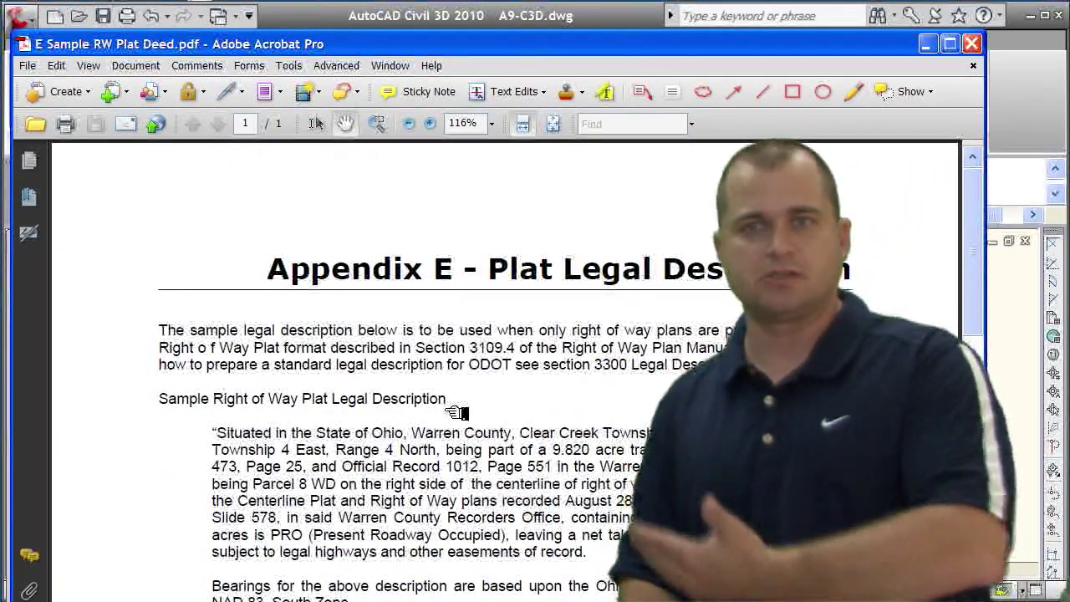
Step: Scroll through the deed's legal description, then close the document and quit Acrobat
scroll(458, 412, down, 3)
scroll(459, 412, down, 8)
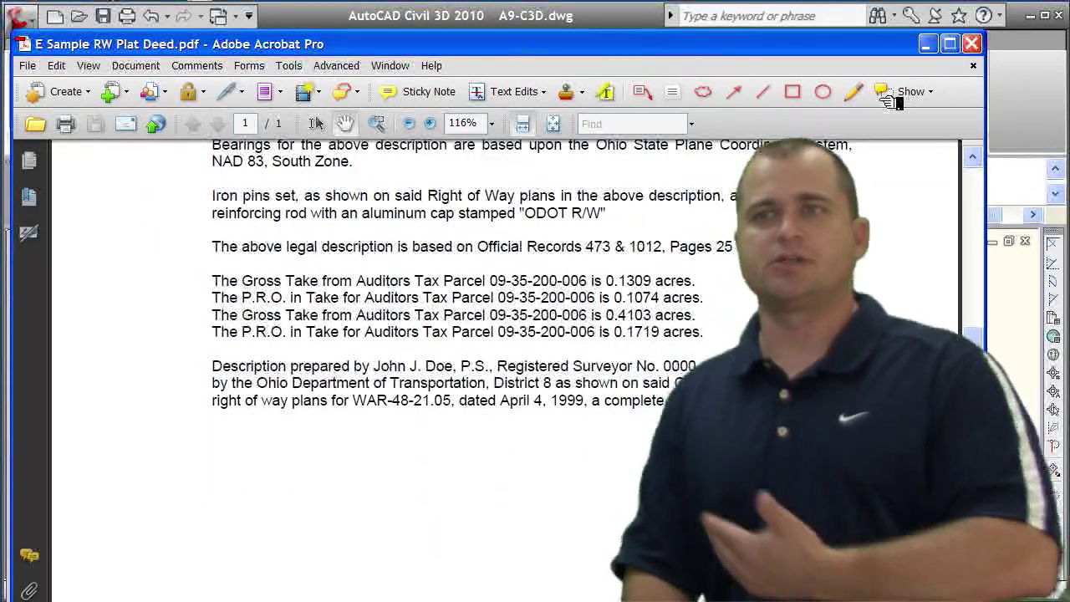
click(973, 65)
key(ctrl+q)
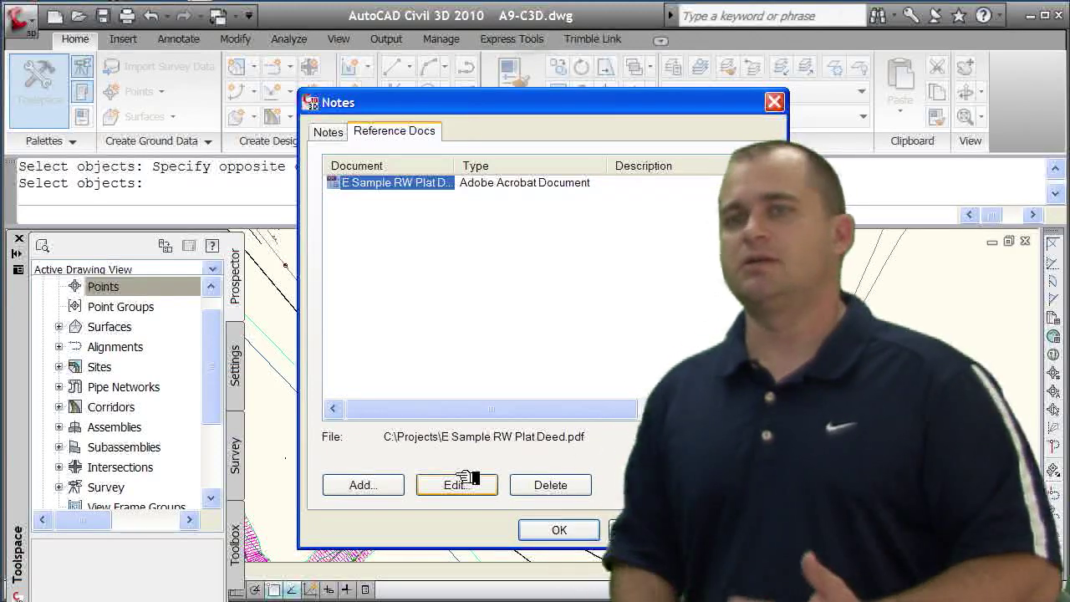
Step: Close the Notes dialog keeping the deed attachment, then reselect the property polyline
key(Return)
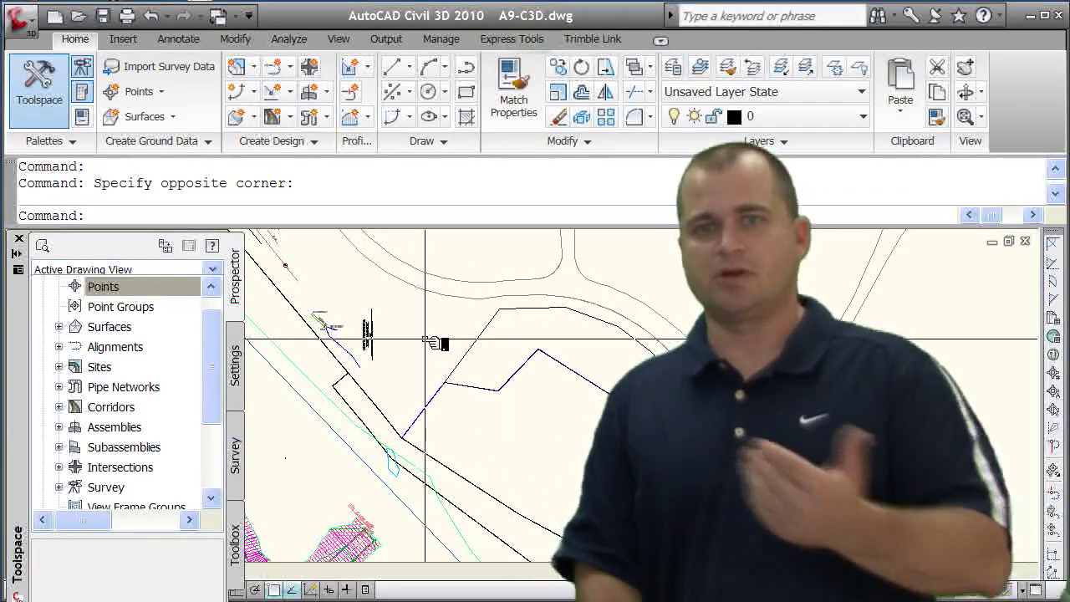
click(482, 334)
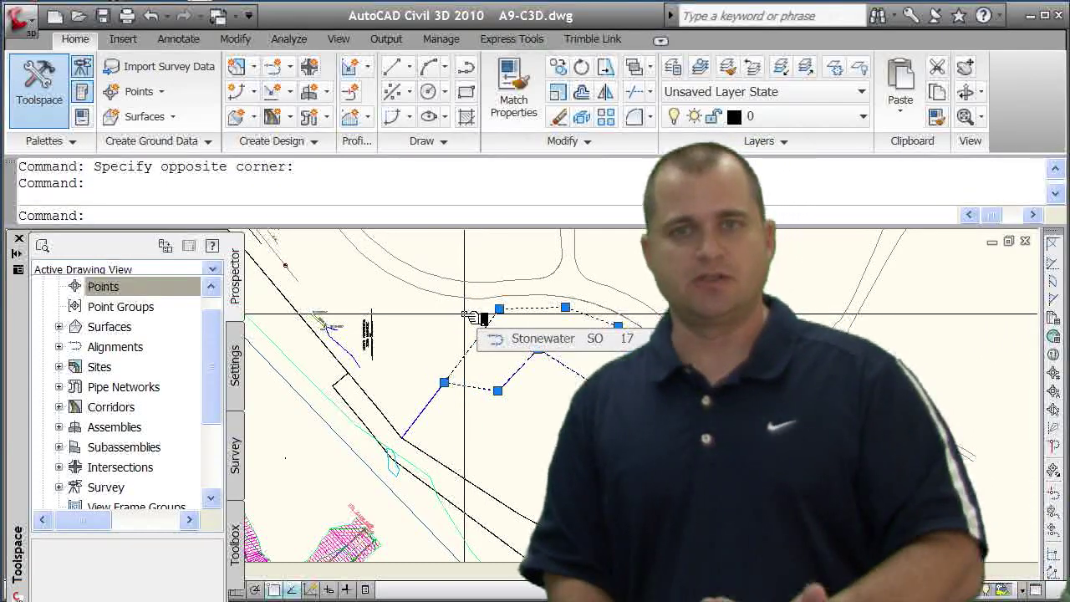
text(Notes)
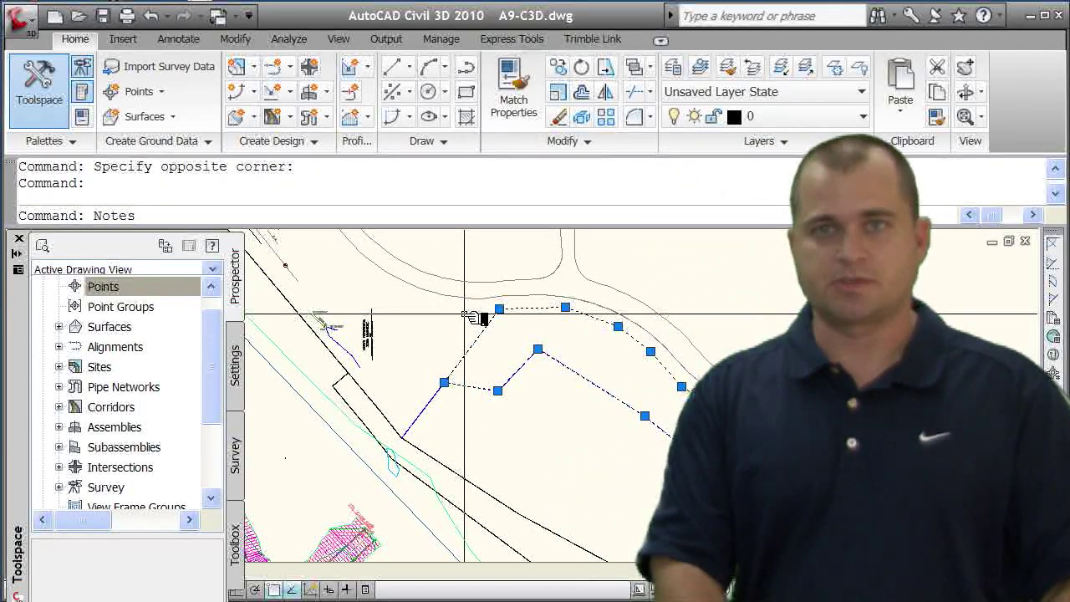
key(Return)
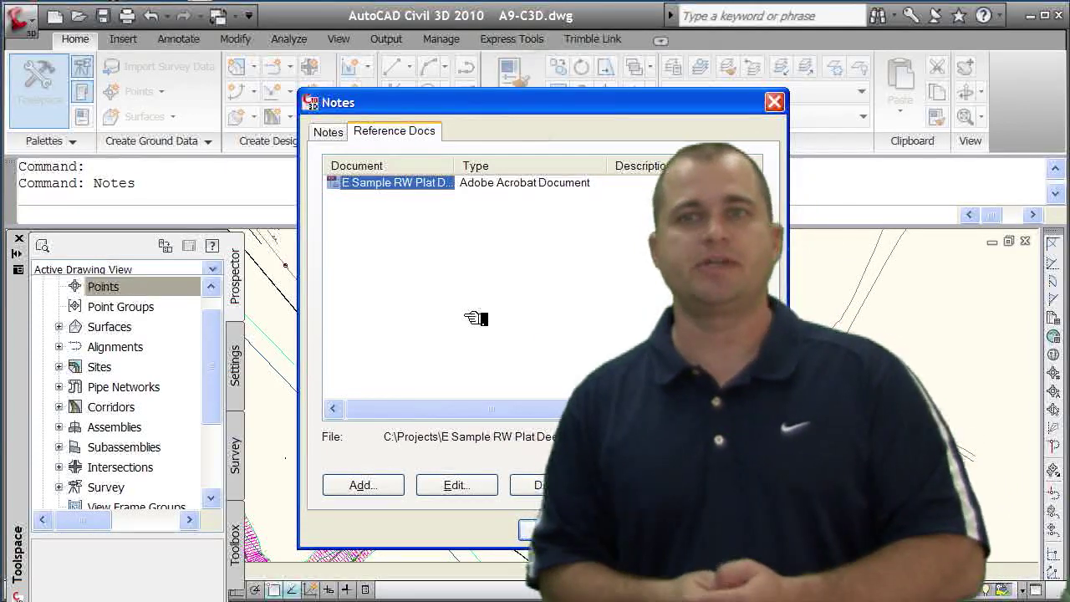
click(330, 133)
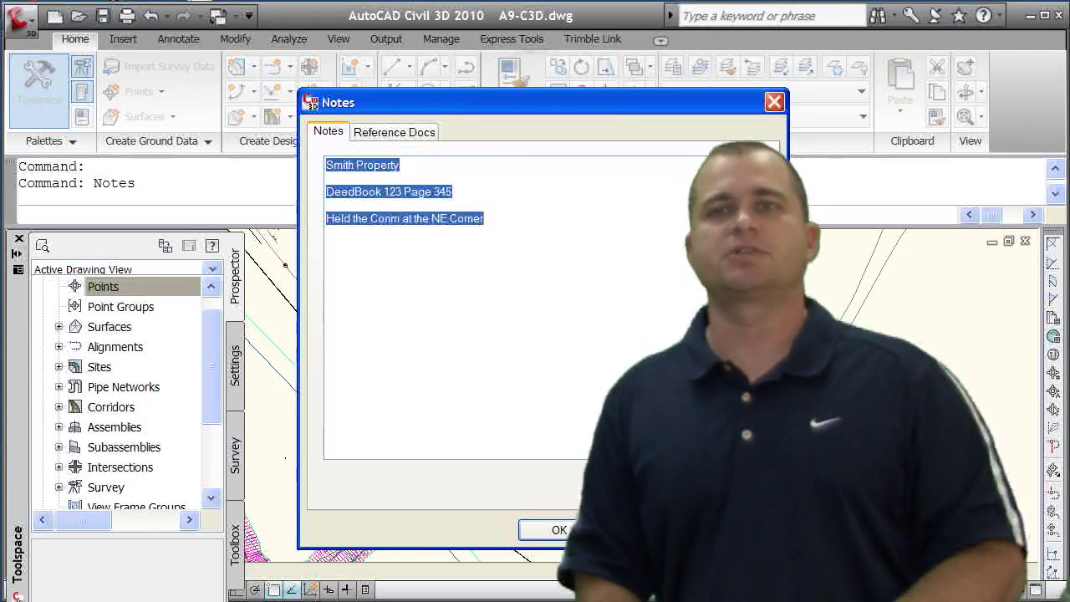
key(Escape)
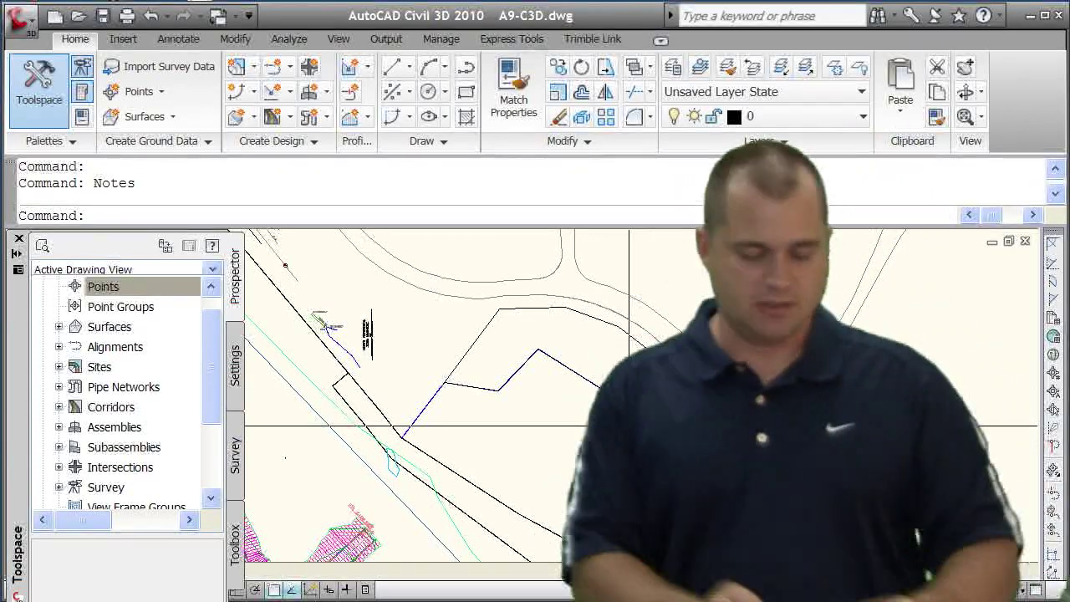
text(_note)
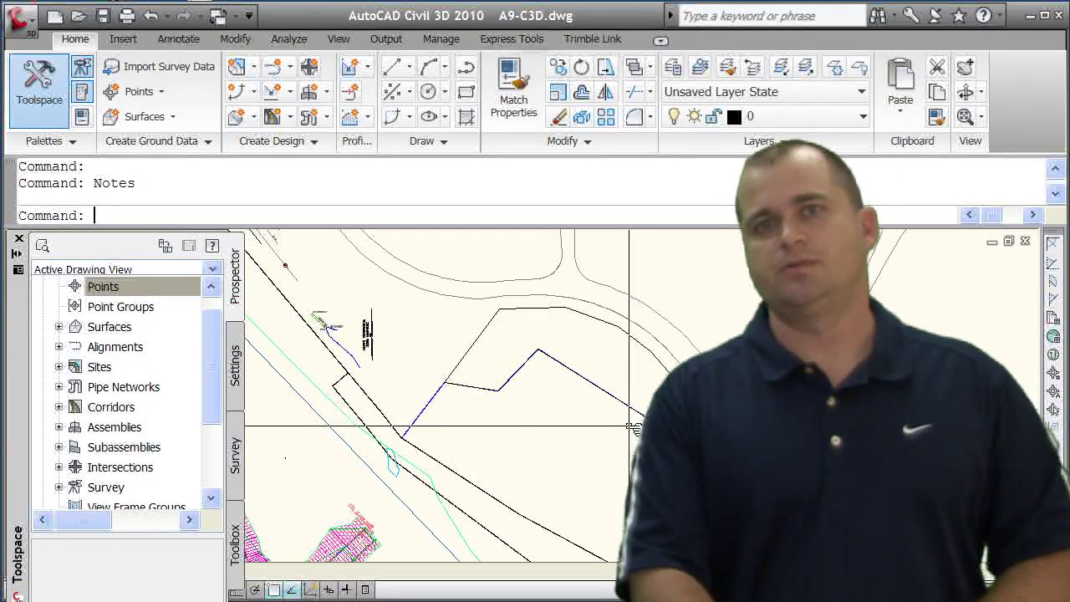
click(500, 319)
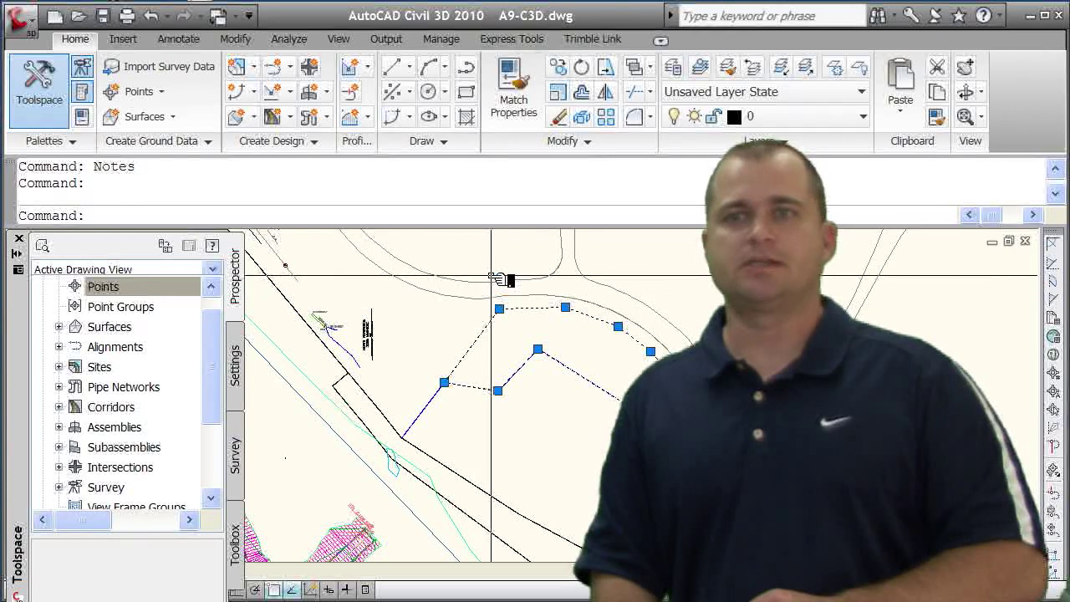
right_click(458, 255)
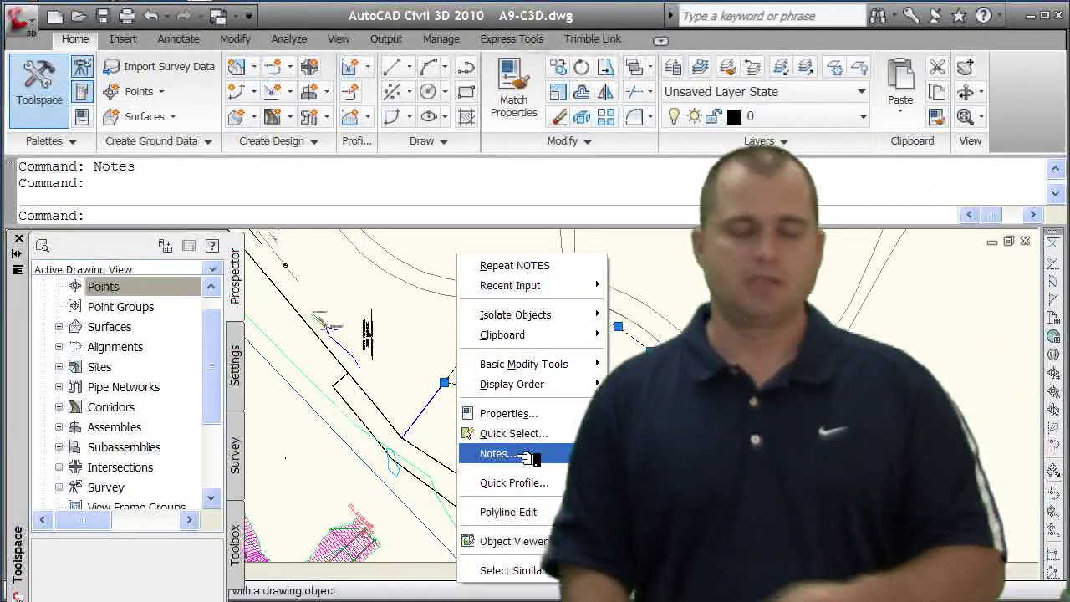
key(Escape)
key(Escape)
right_click(488, 258)
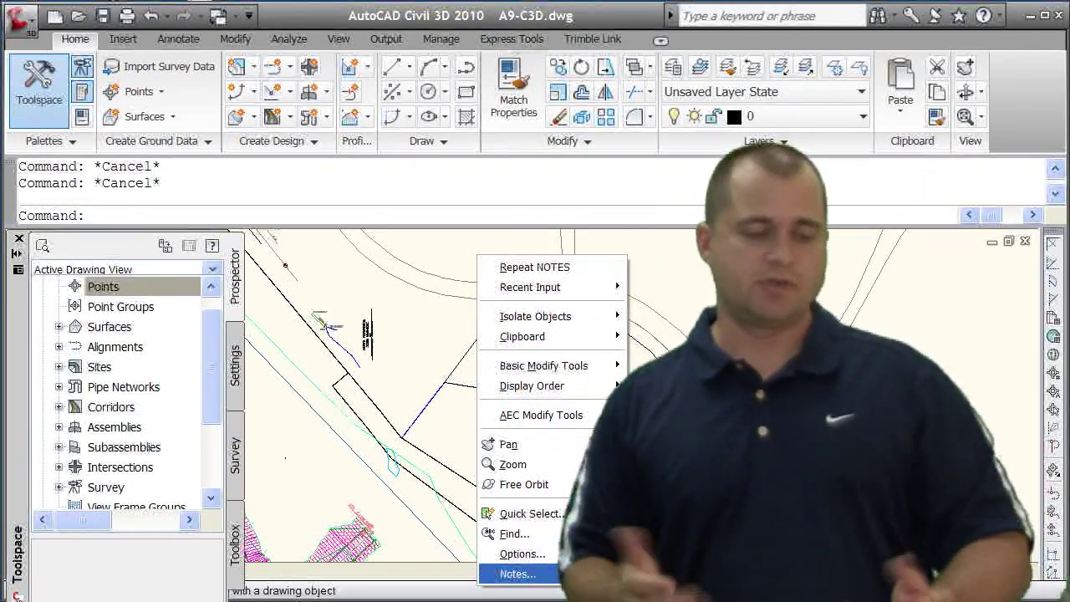
key(Escape)
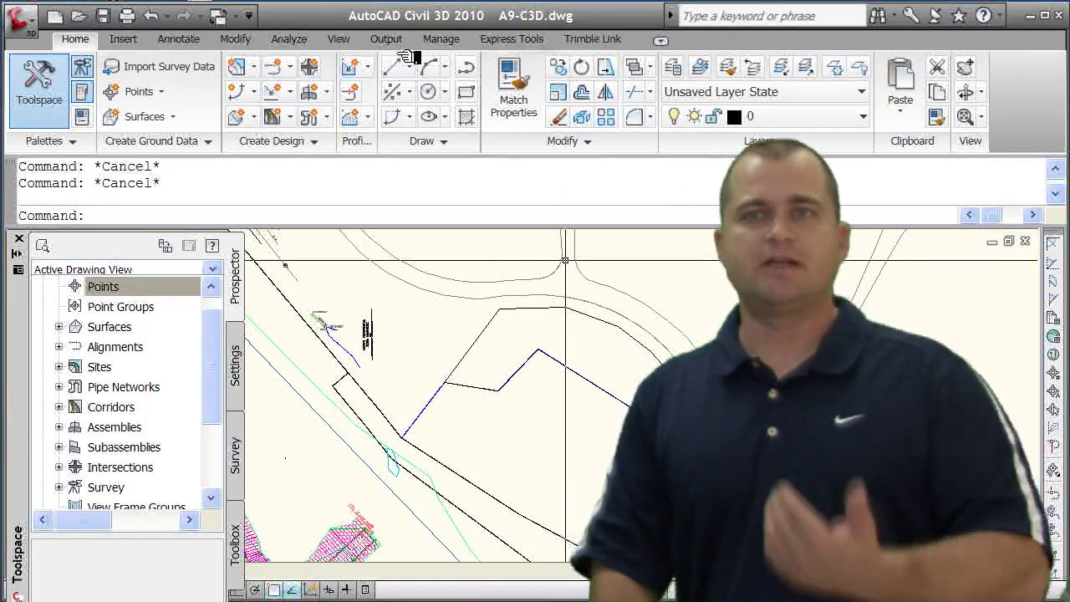
click(441, 39)
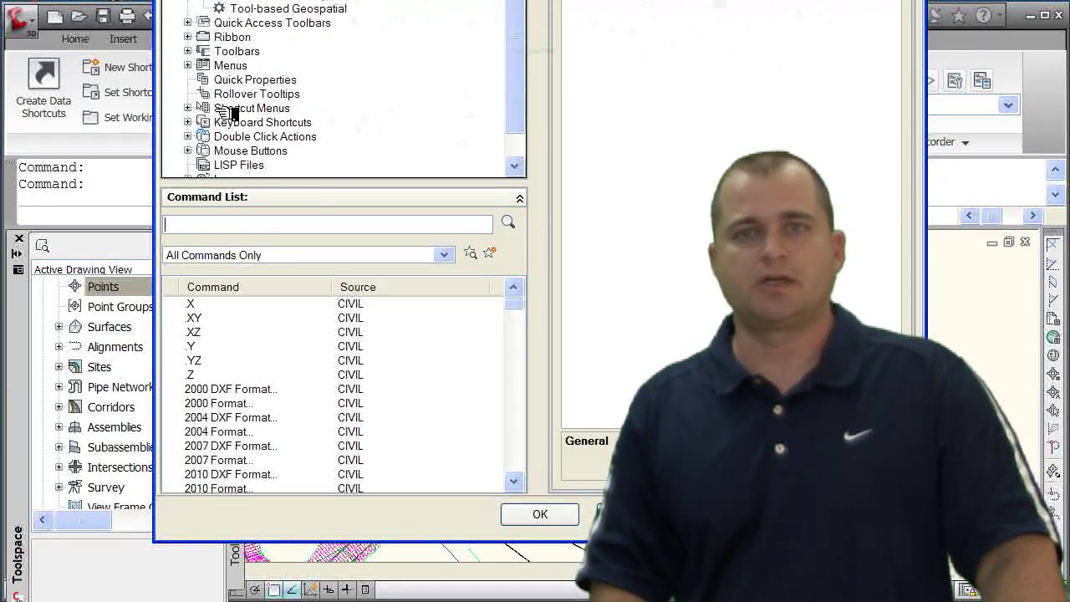
Step: Expand the Shortcut Menus list and the default-mode context menu in the customization window
click(188, 108)
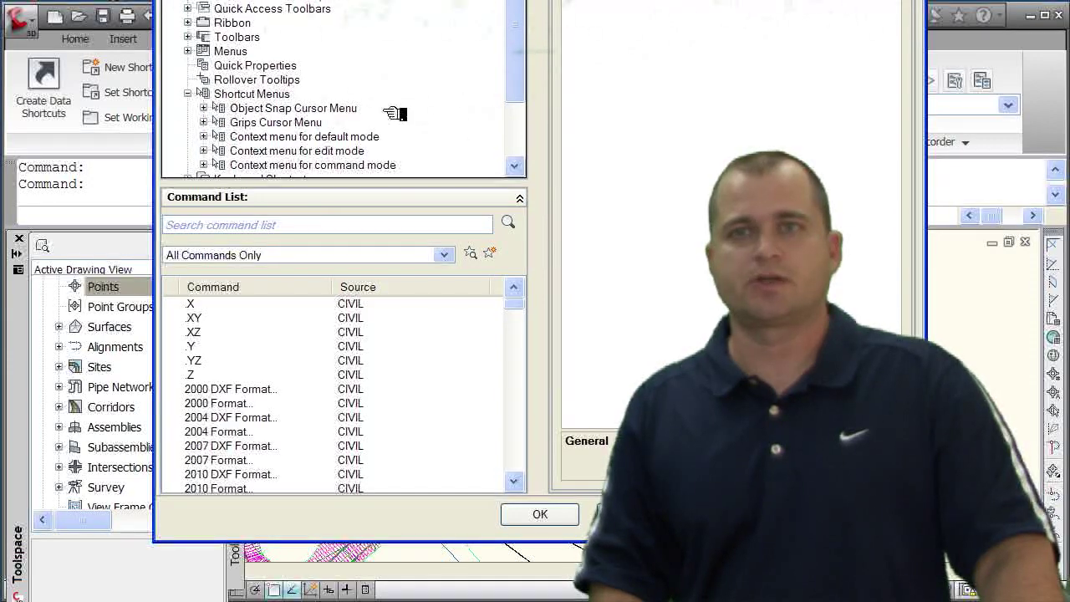
drag(513, 60, 518, 101)
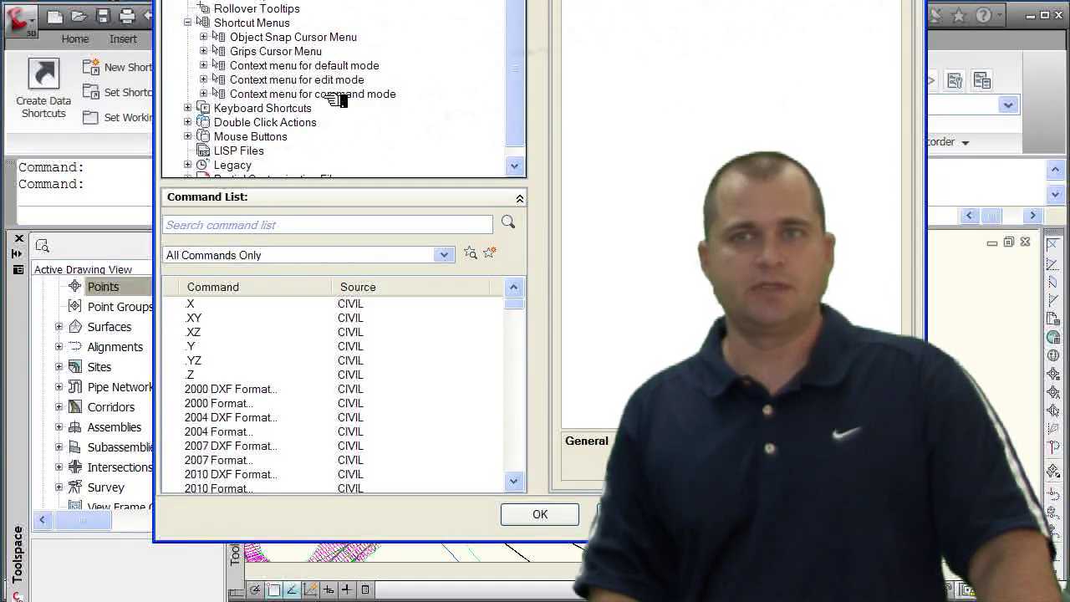
click(203, 66)
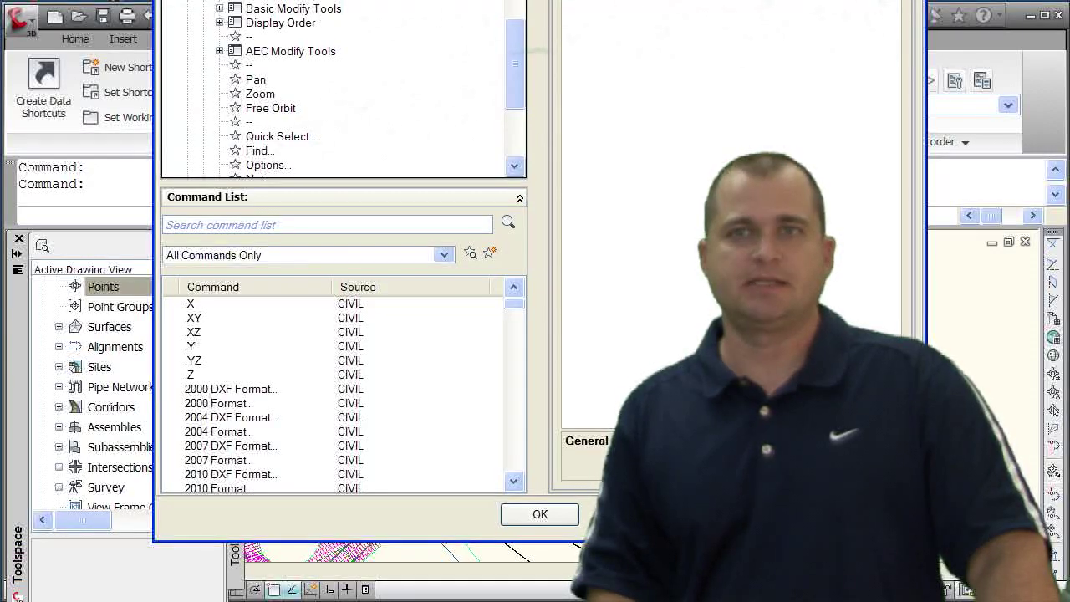
drag(524, 90, 526, 115)
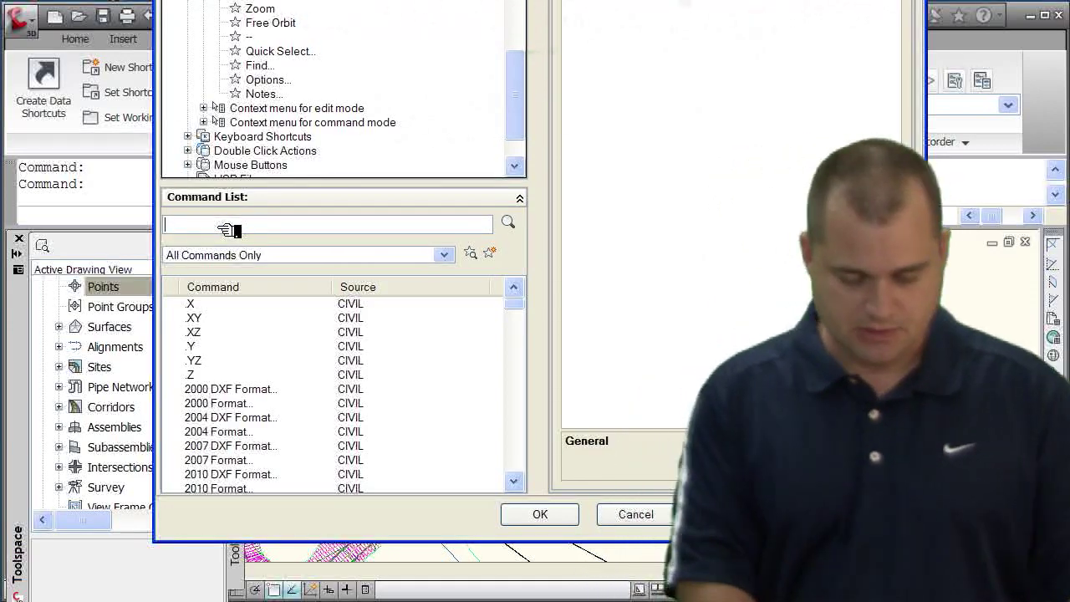
Step: Filter commands by 'note', add Notes... to the shortcut menu, and save the customization
text(note)
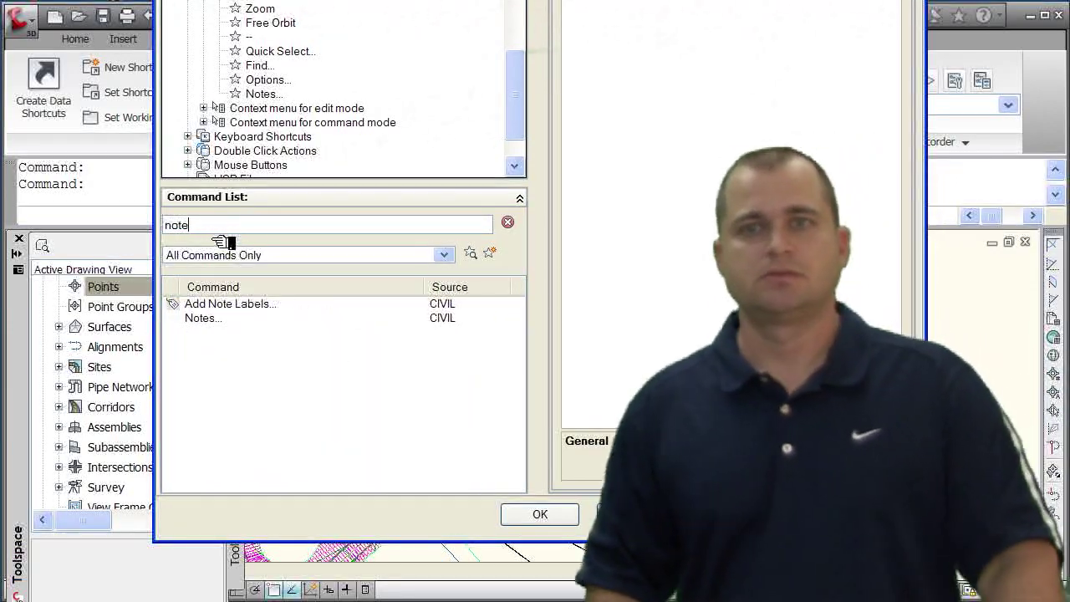
click(206, 322)
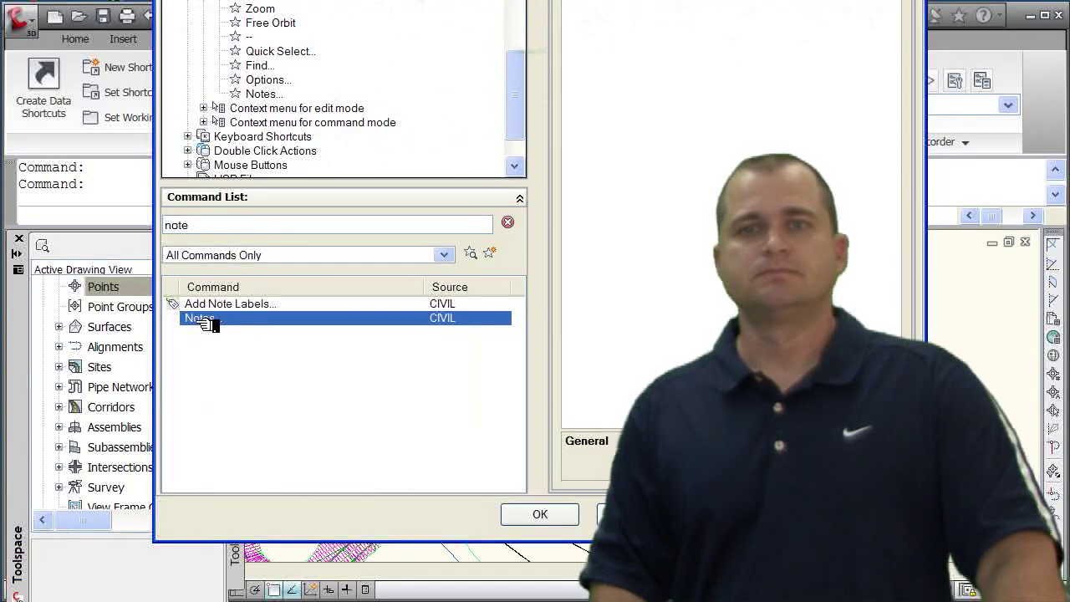
drag(201, 319, 223, 52)
click(211, 322)
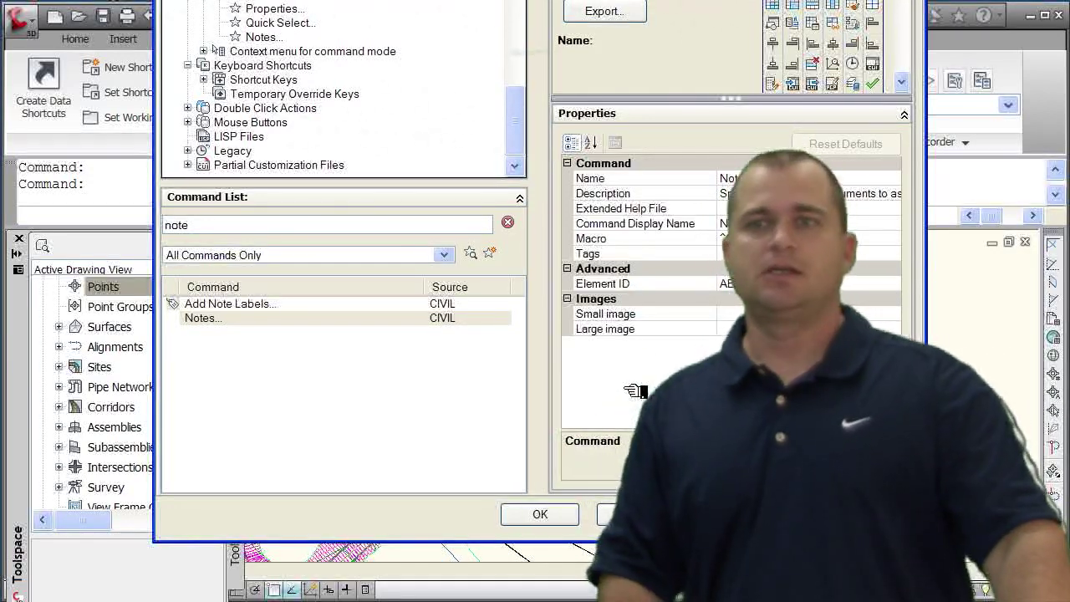
click(540, 515)
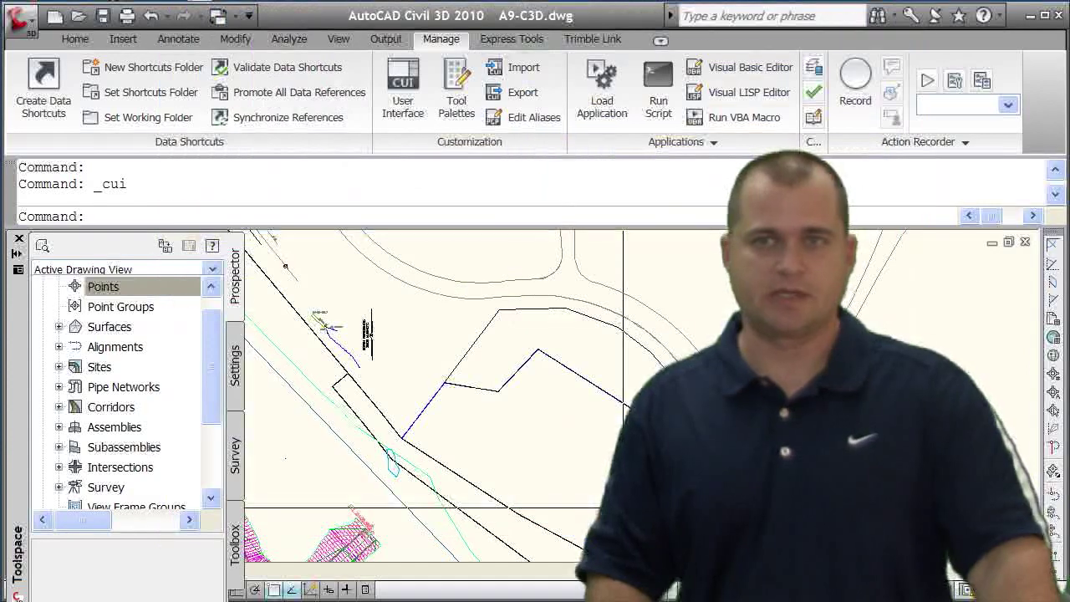
right_click(478, 266)
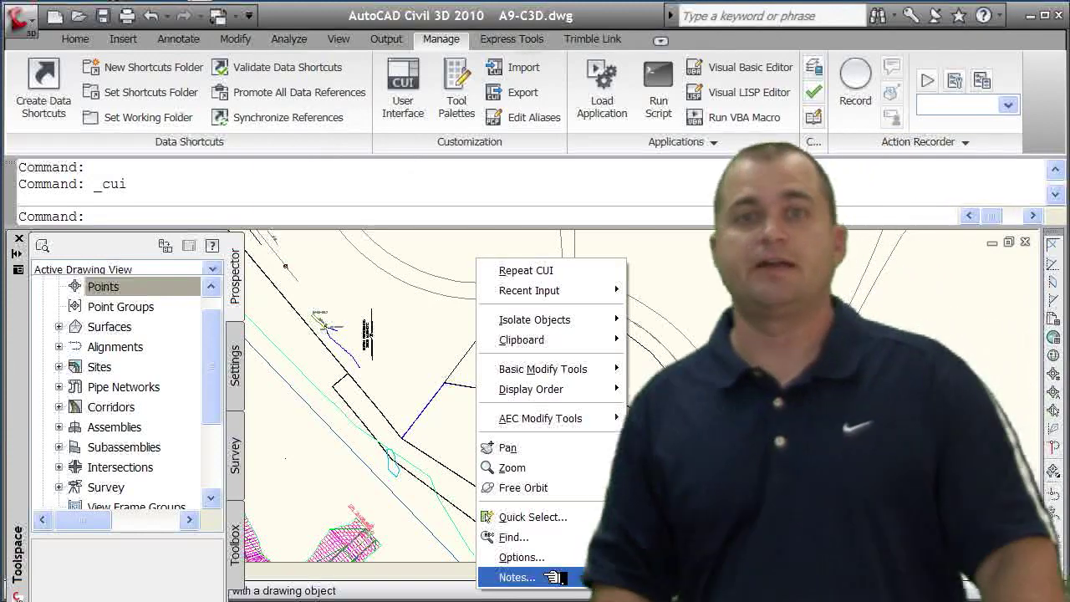
click(443, 343)
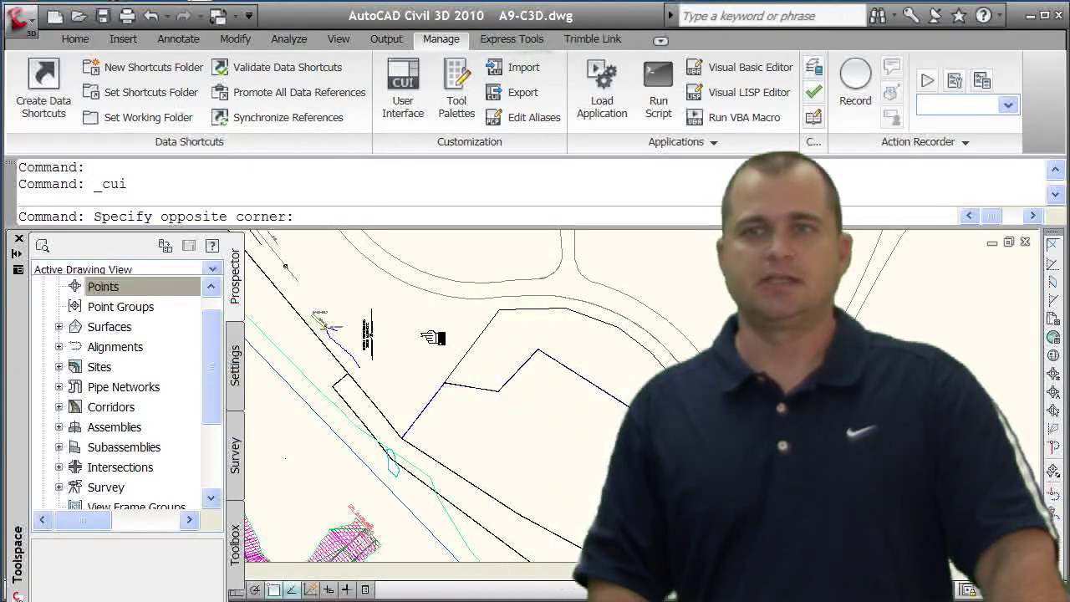
click(423, 342)
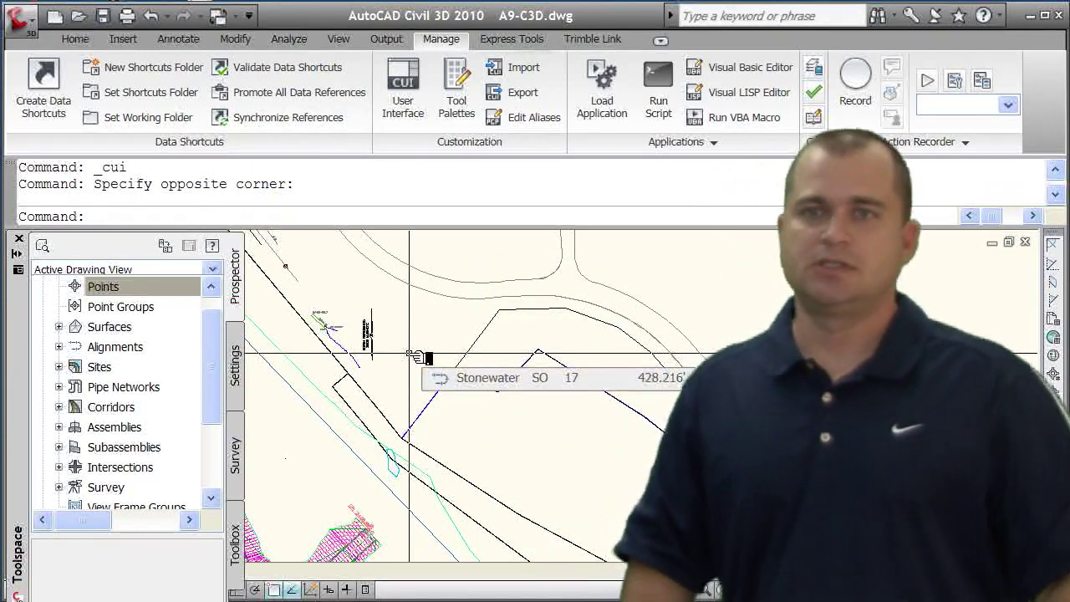
key(Escape)
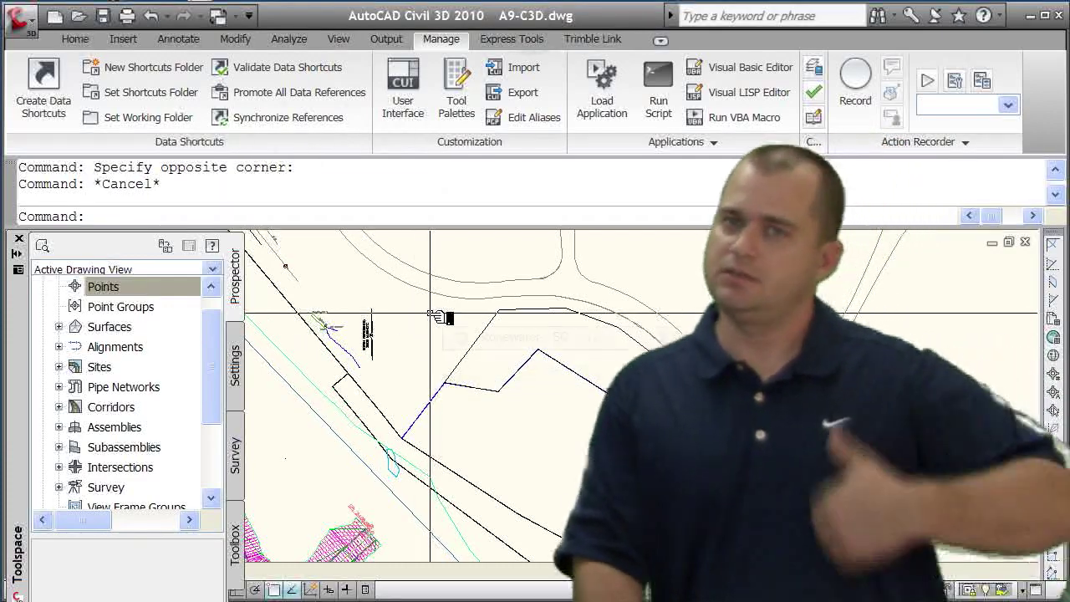